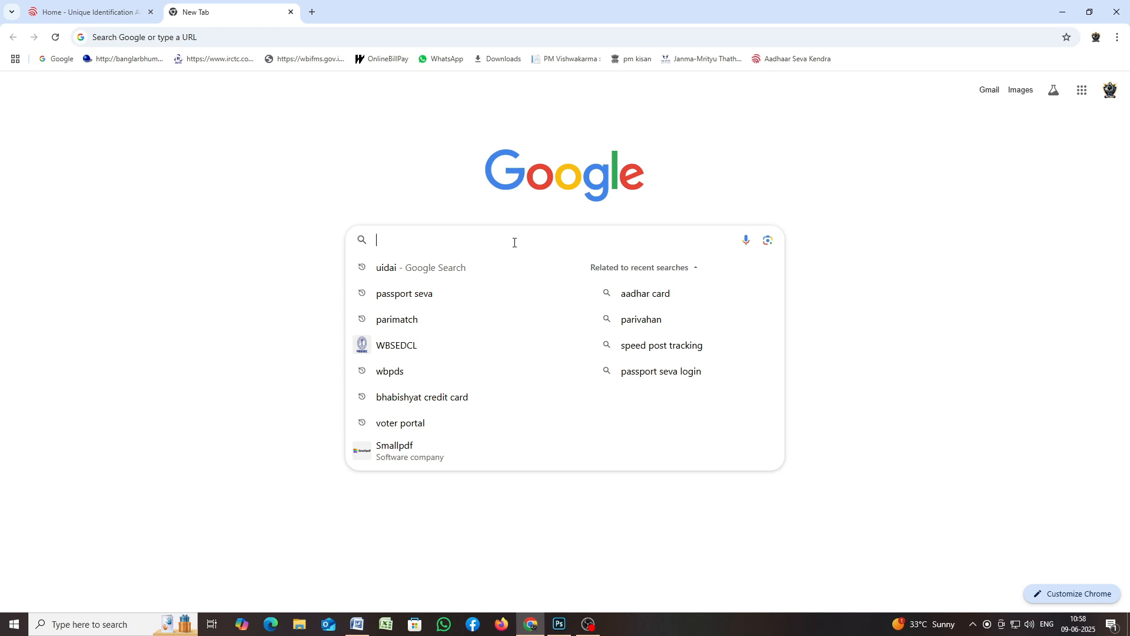
Search Google for "passport seva".
text(pa)
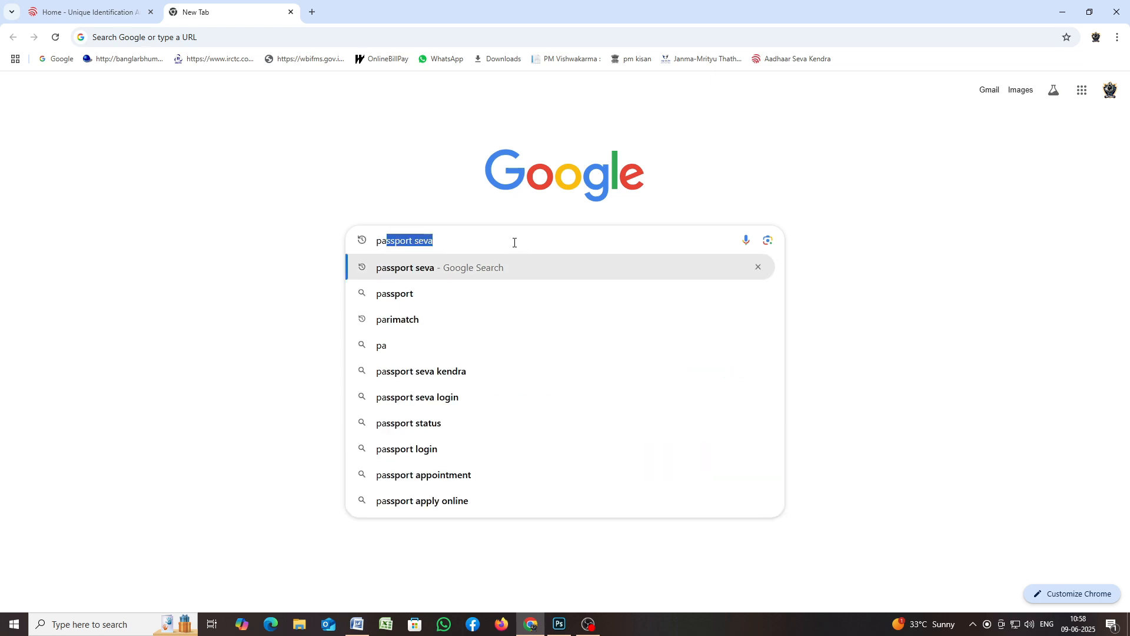
text(ss)
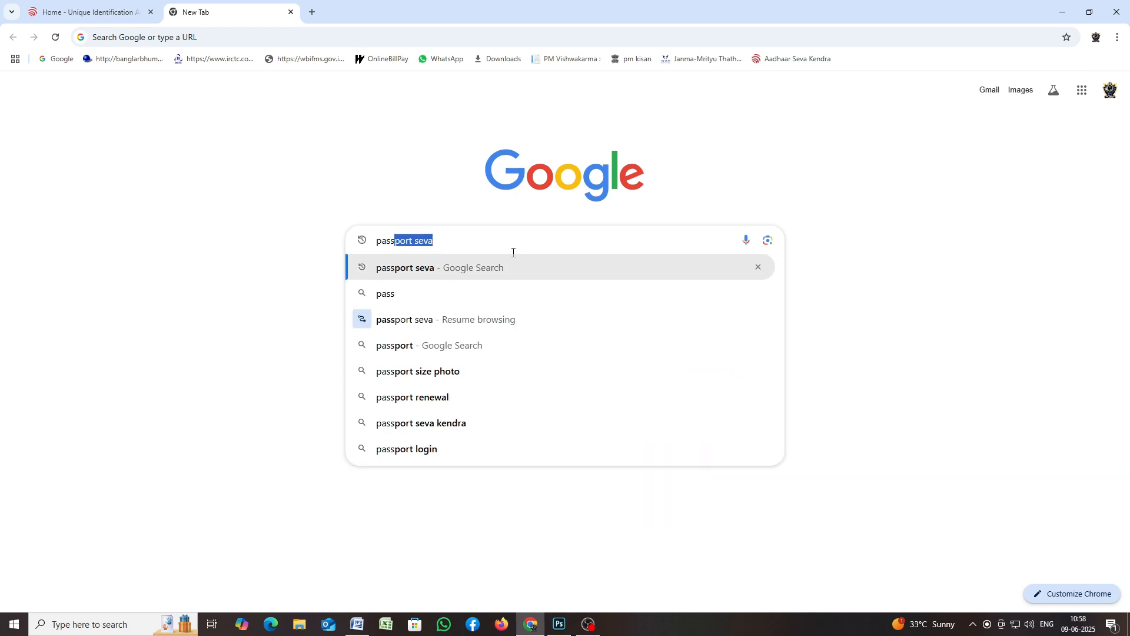
text(port)
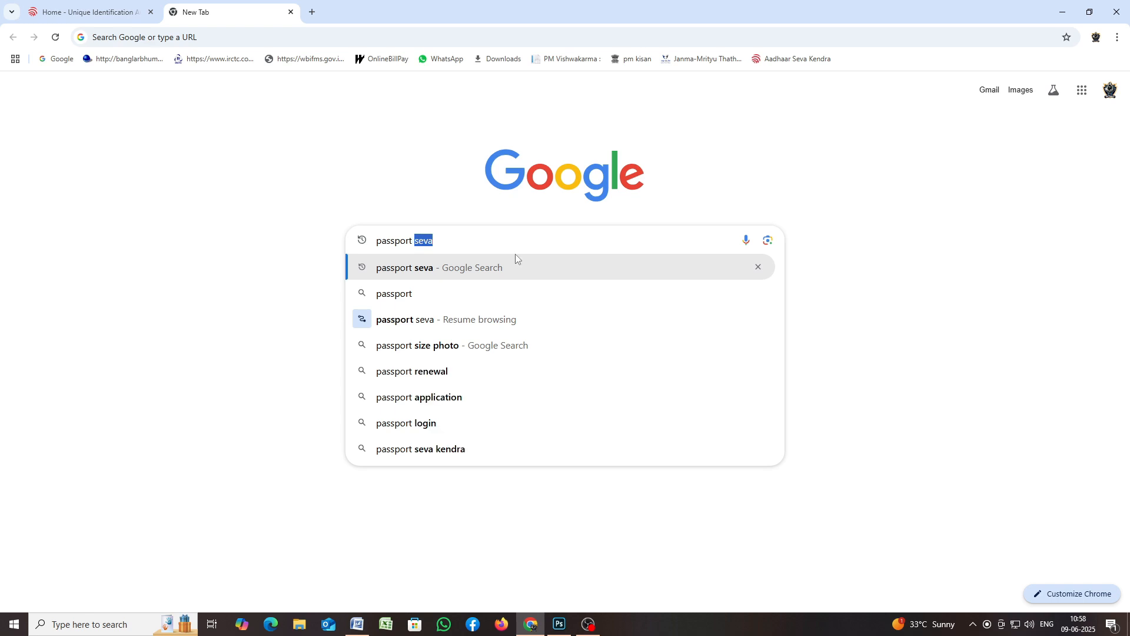
text(seva)
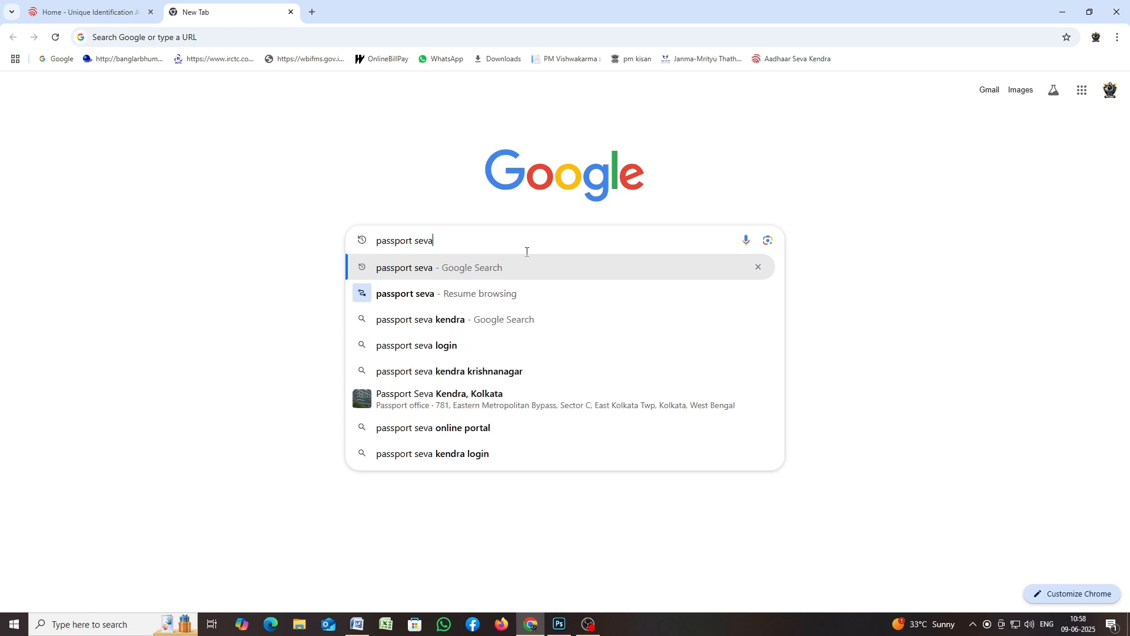
key(Return)
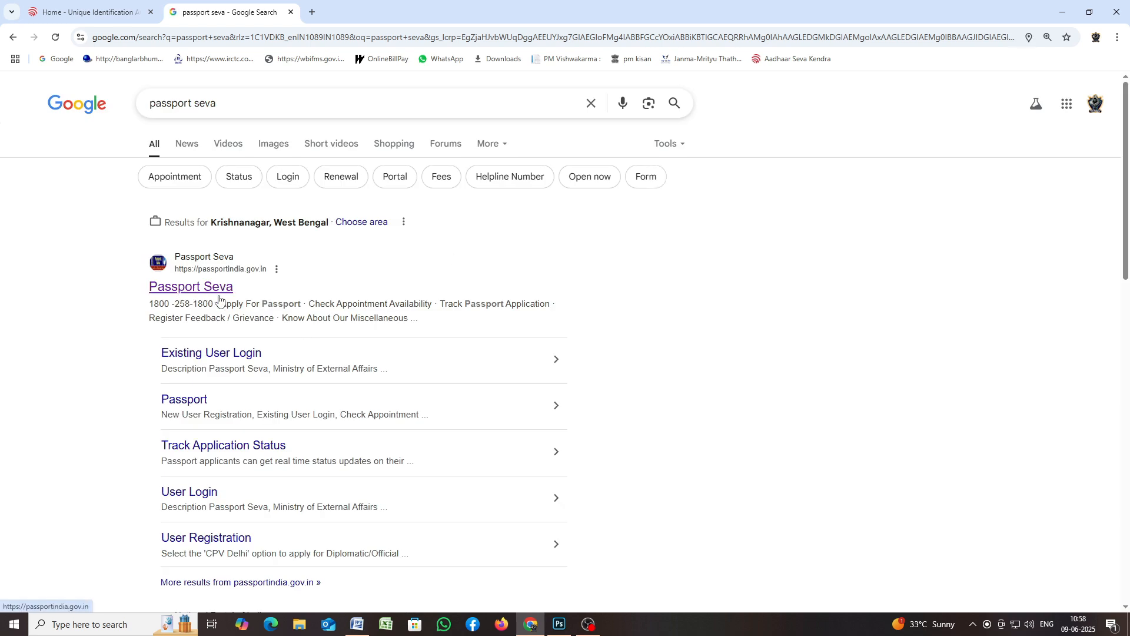
Open the official Passport Seva website and, after dismissing its advisory notice, go to the new user registration form.
click(220, 290)
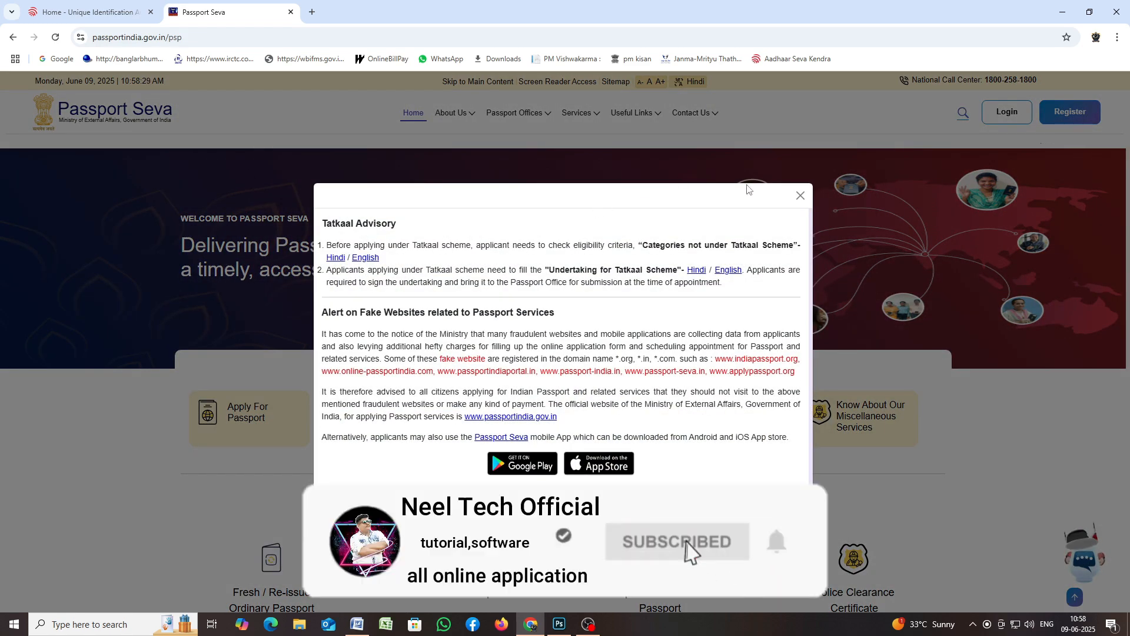
click(801, 194)
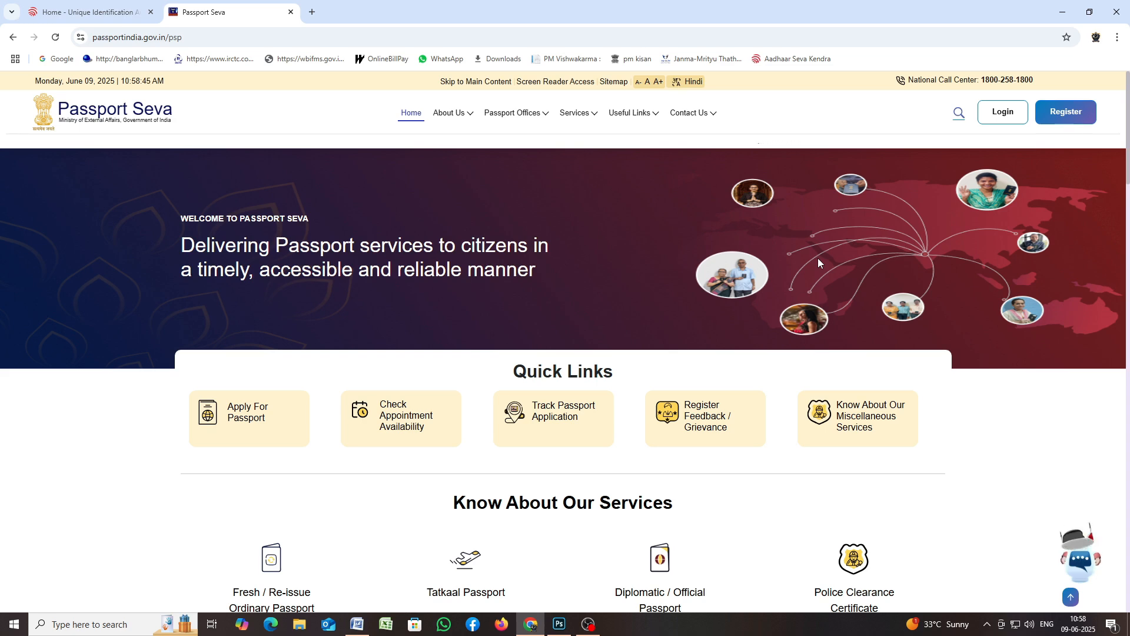
click(1072, 115)
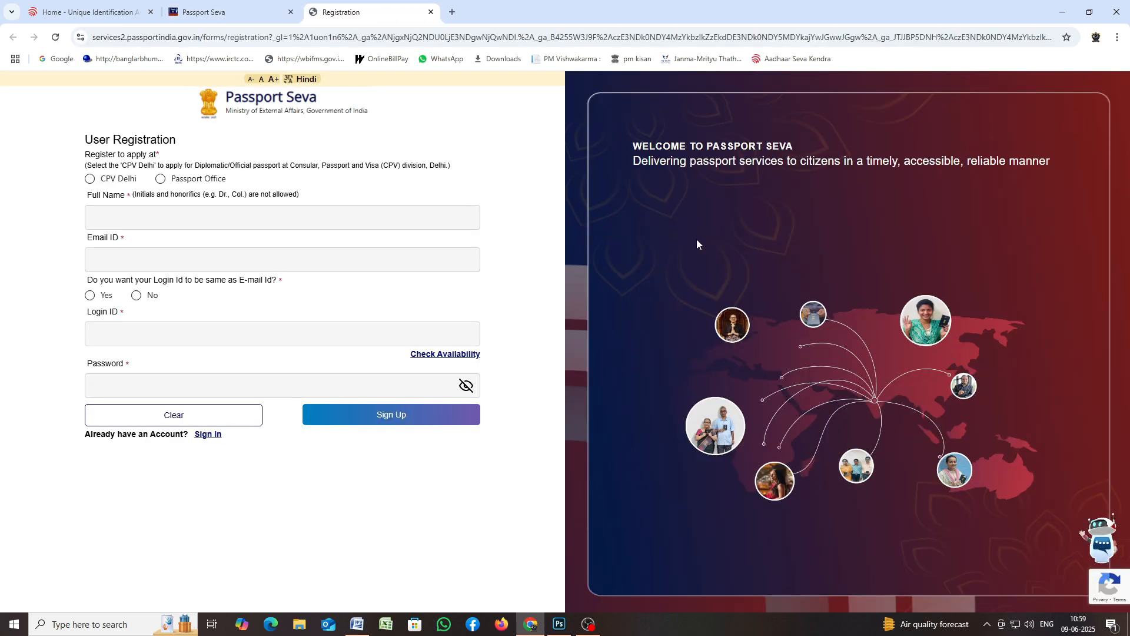
Choose to register at a Passport Office and select Kolkata as the office.
click(161, 179)
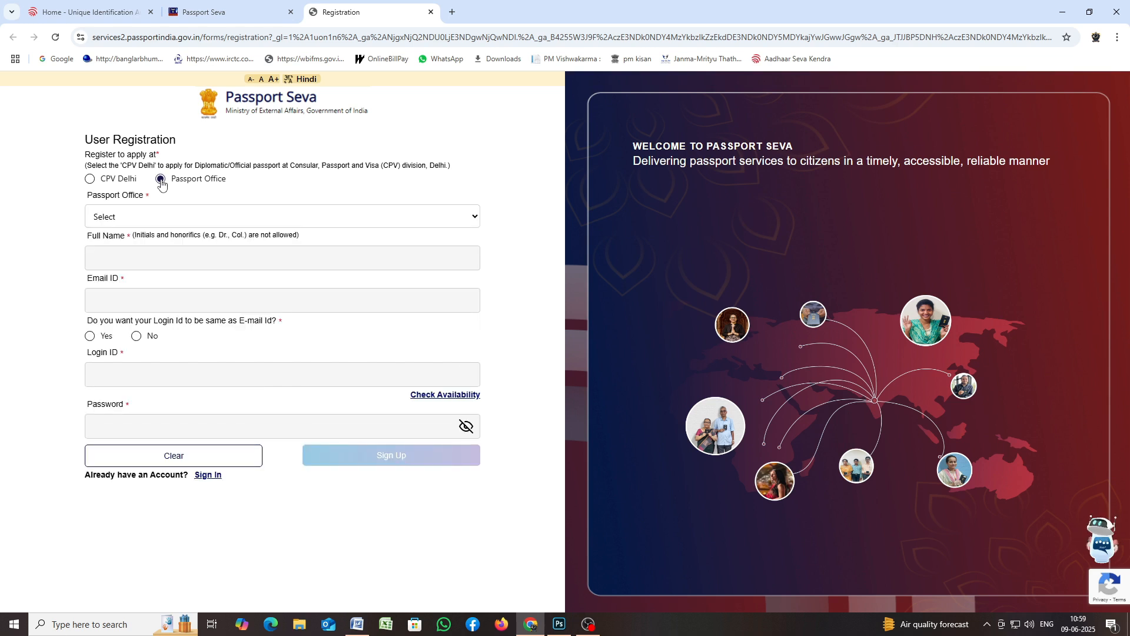
click(162, 221)
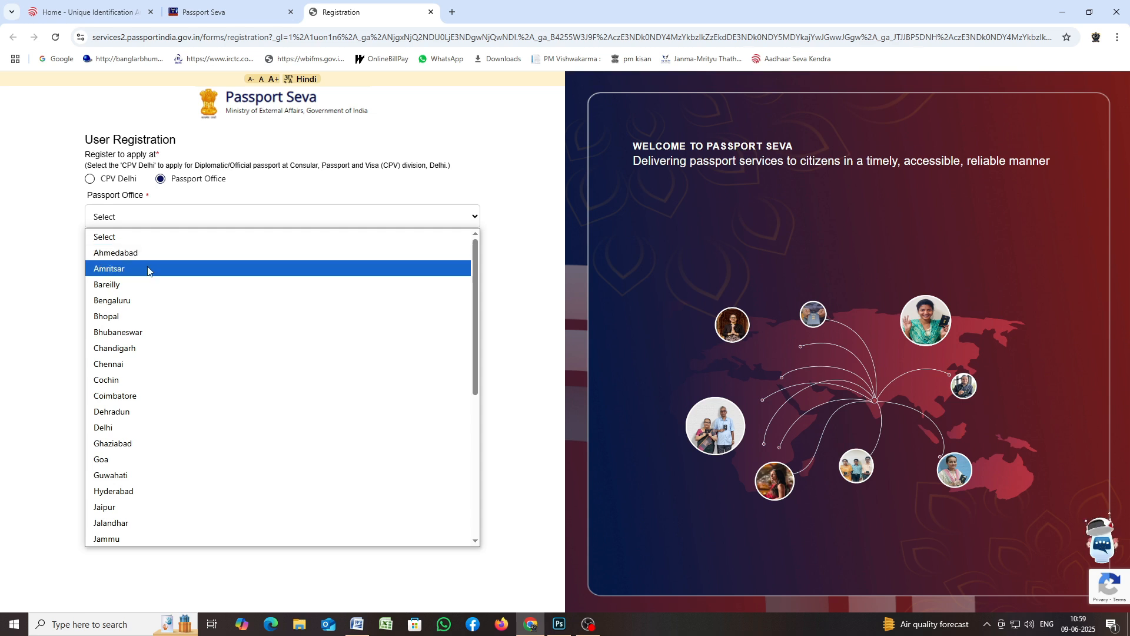
scroll(147, 271, down, 5)
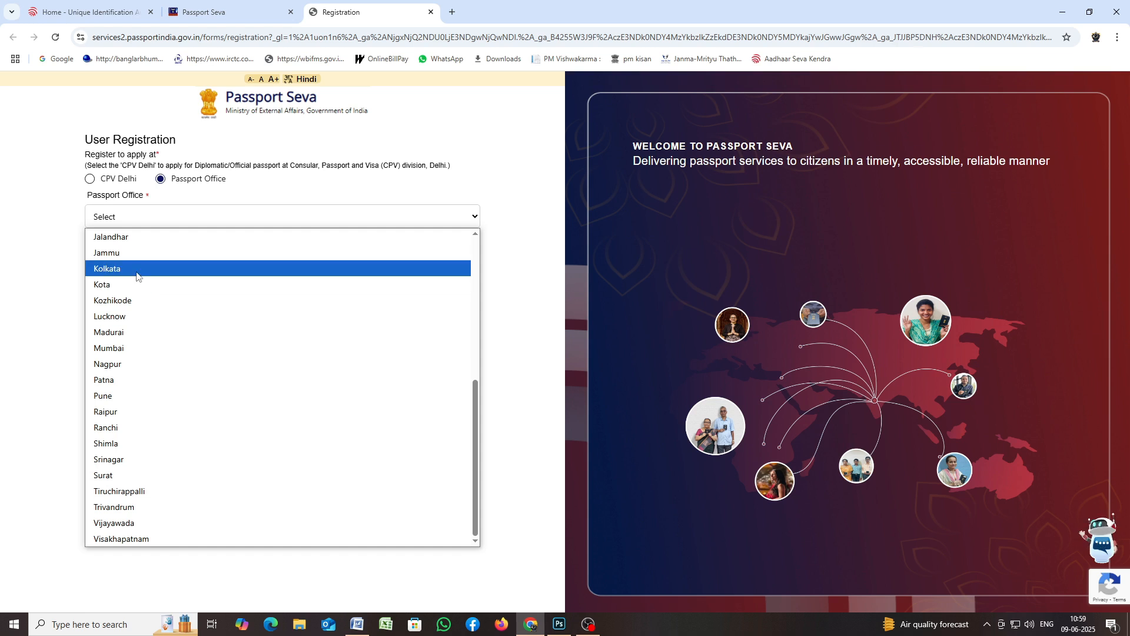
click(137, 272)
Complete the registration form with the full name, e-mail ID and account password, keeping the Login ID the same as the e-mail.
click(173, 257)
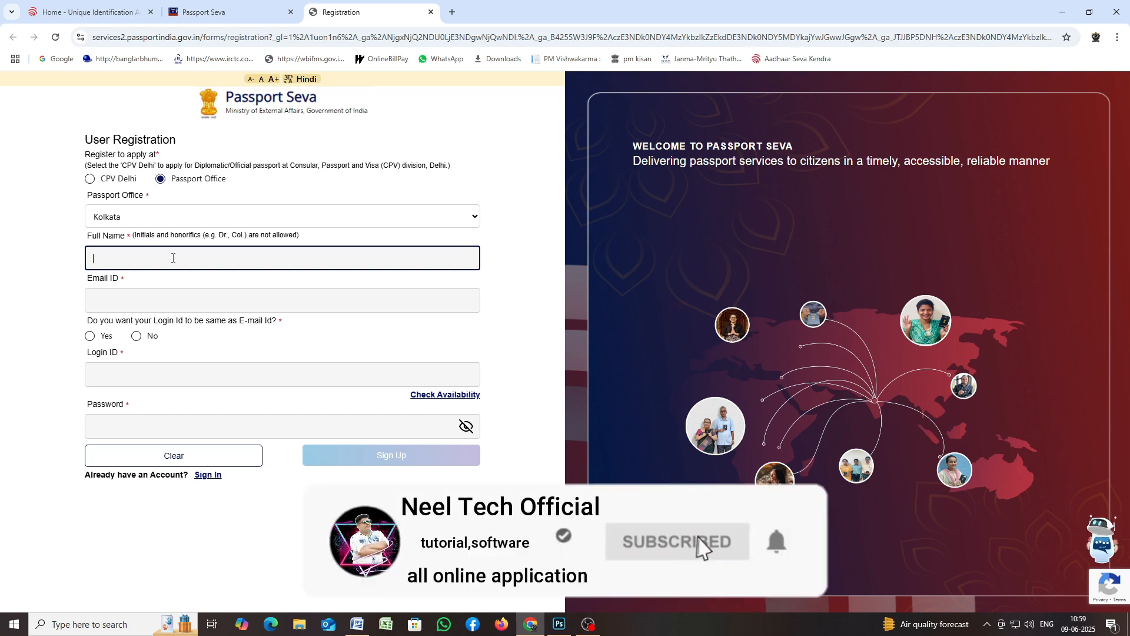
key(Tab)
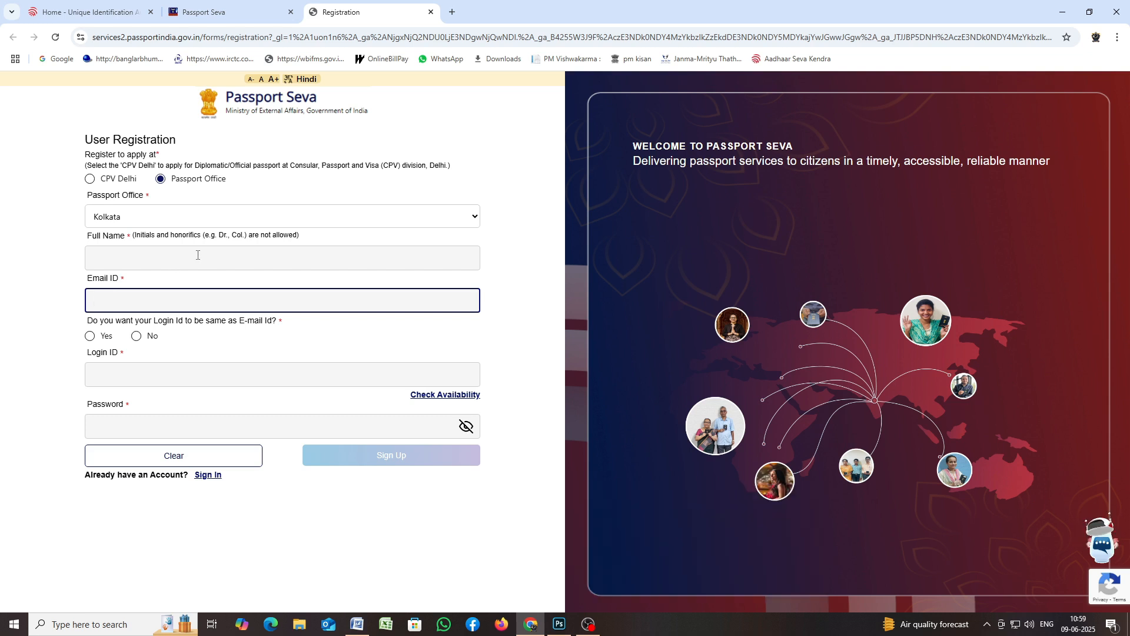
click(89, 336)
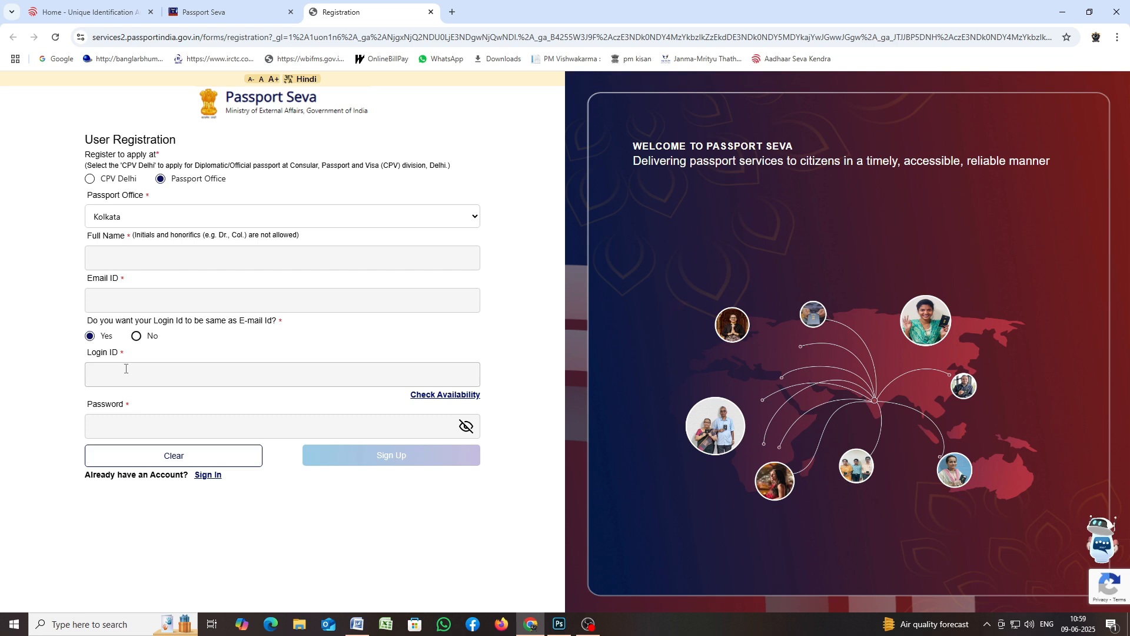
click(135, 421)
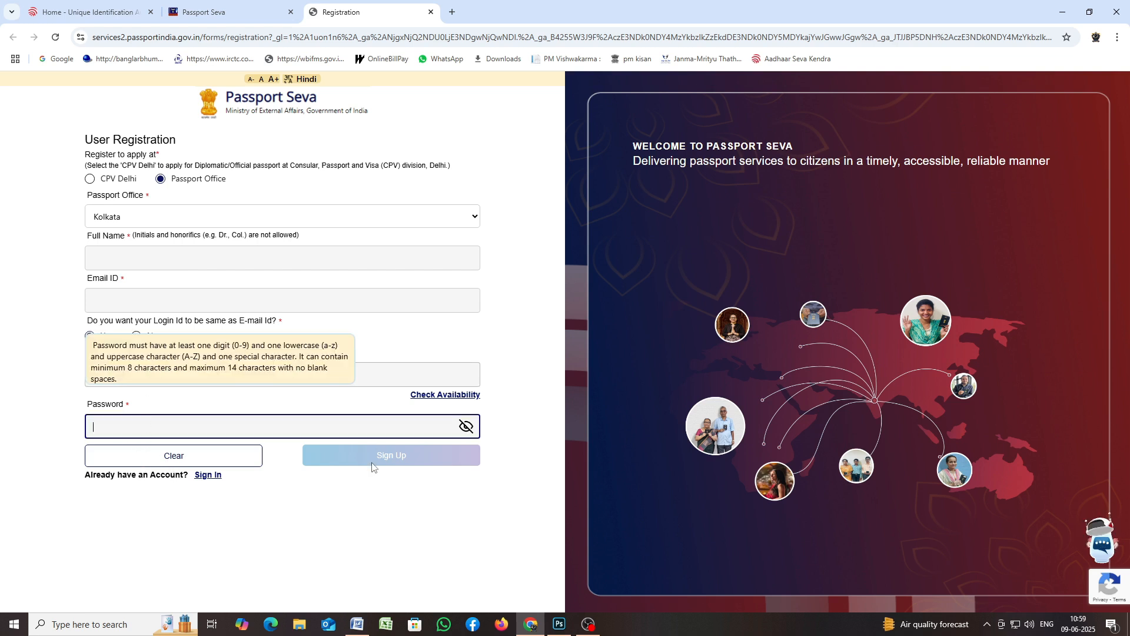
click(118, 259)
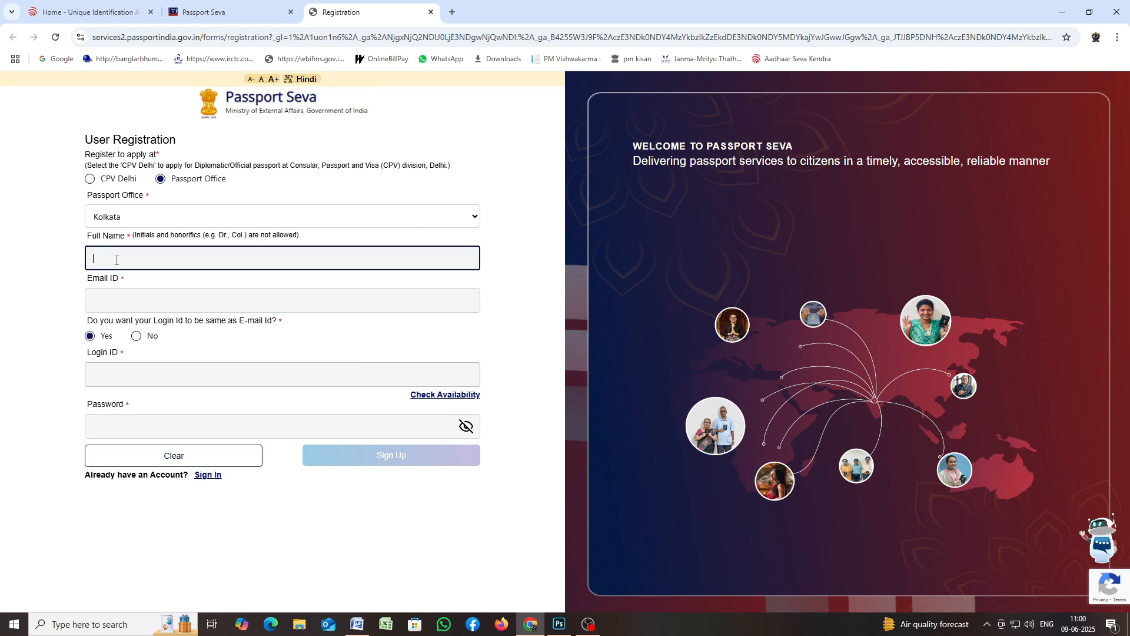
text(5)
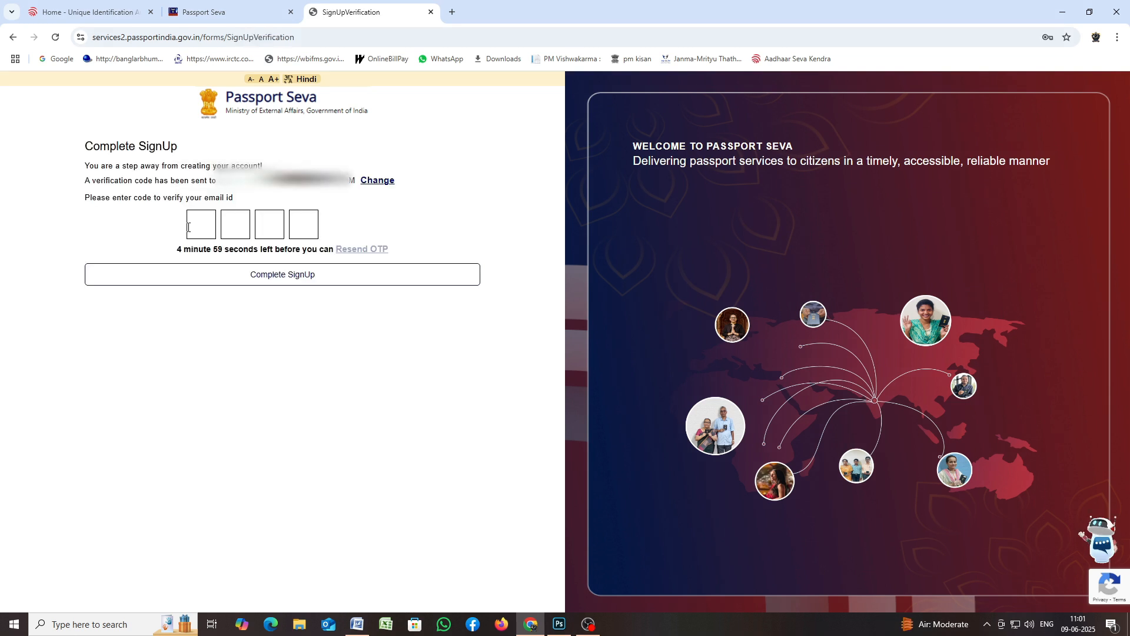
Complete the sign-up with the e-mailed verification code and return to the login page.
click(198, 227)
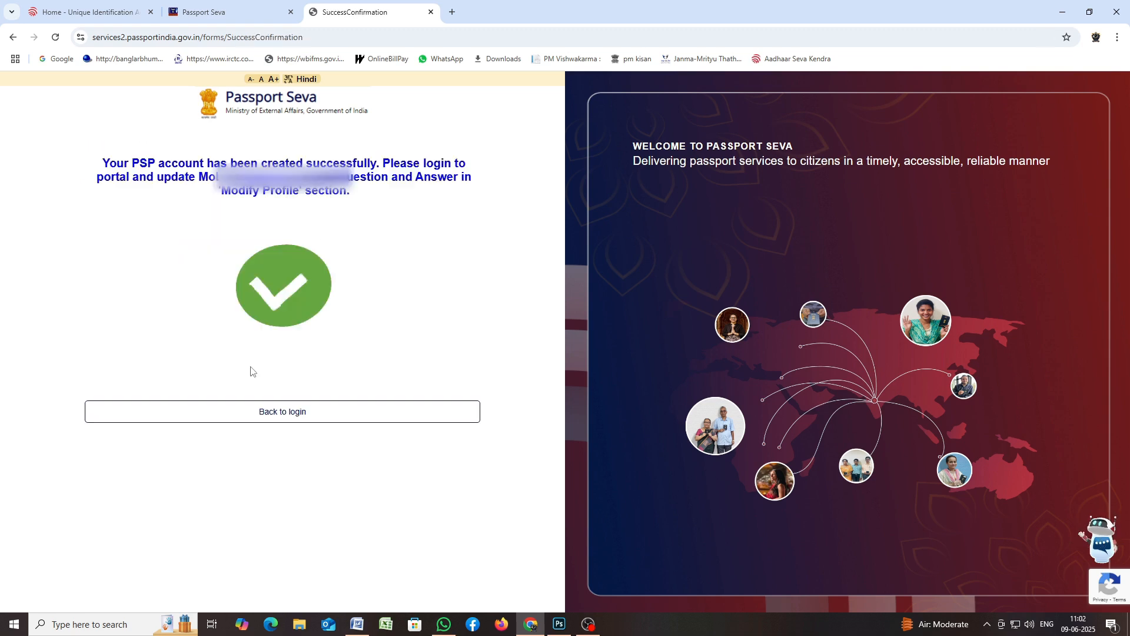
click(268, 412)
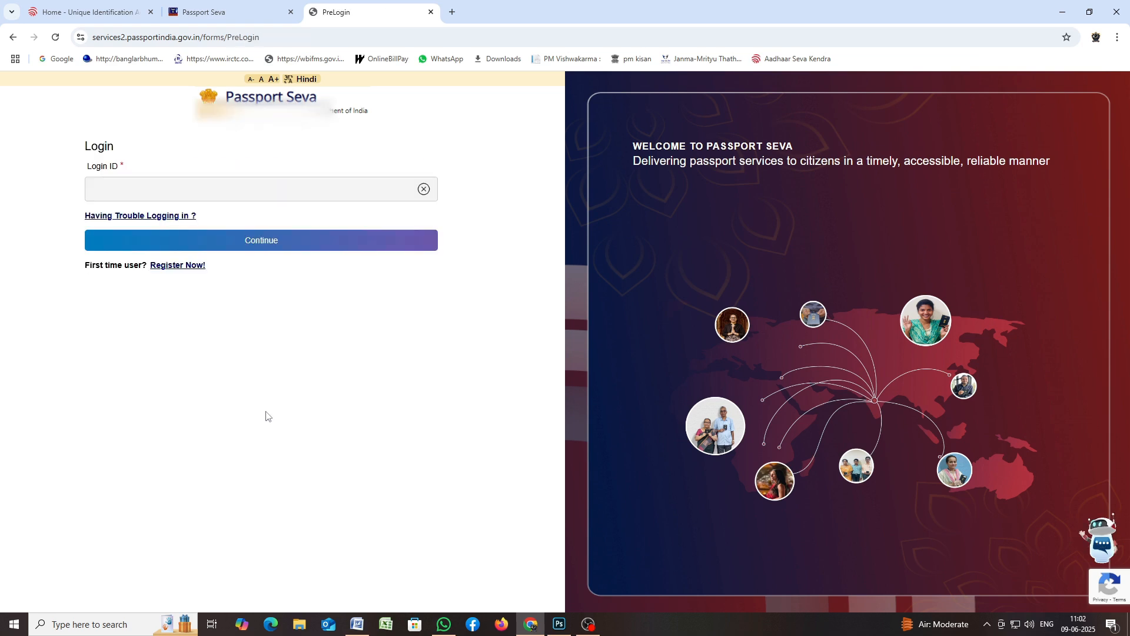
Sign in to the new Passport Seva account with the login ID and account password.
click(199, 185)
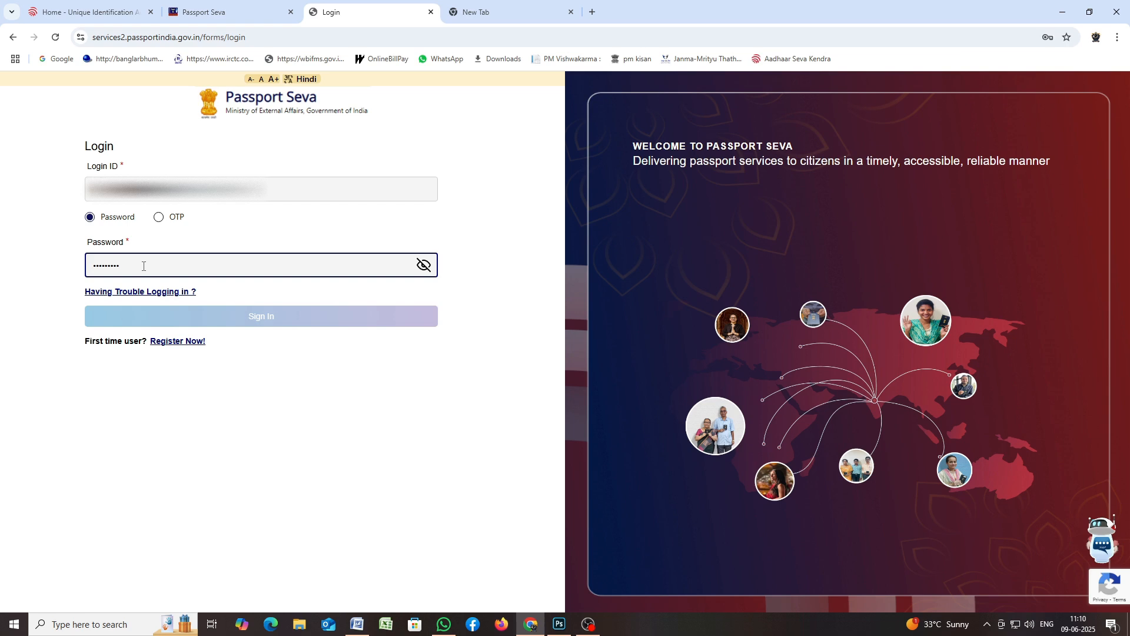
text(•)
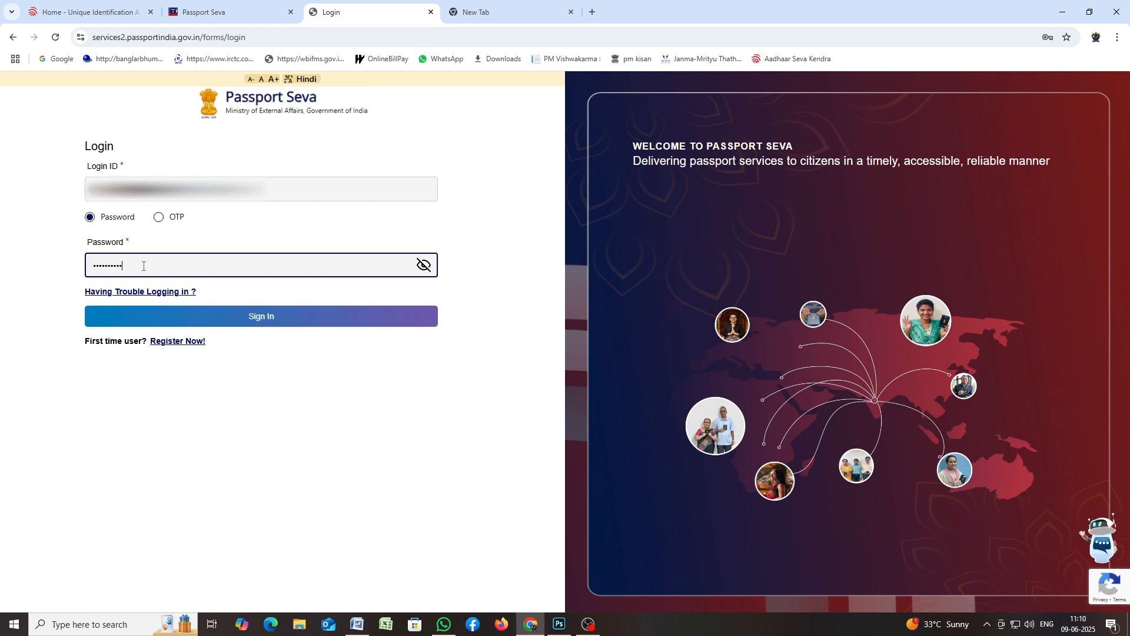
click(215, 316)
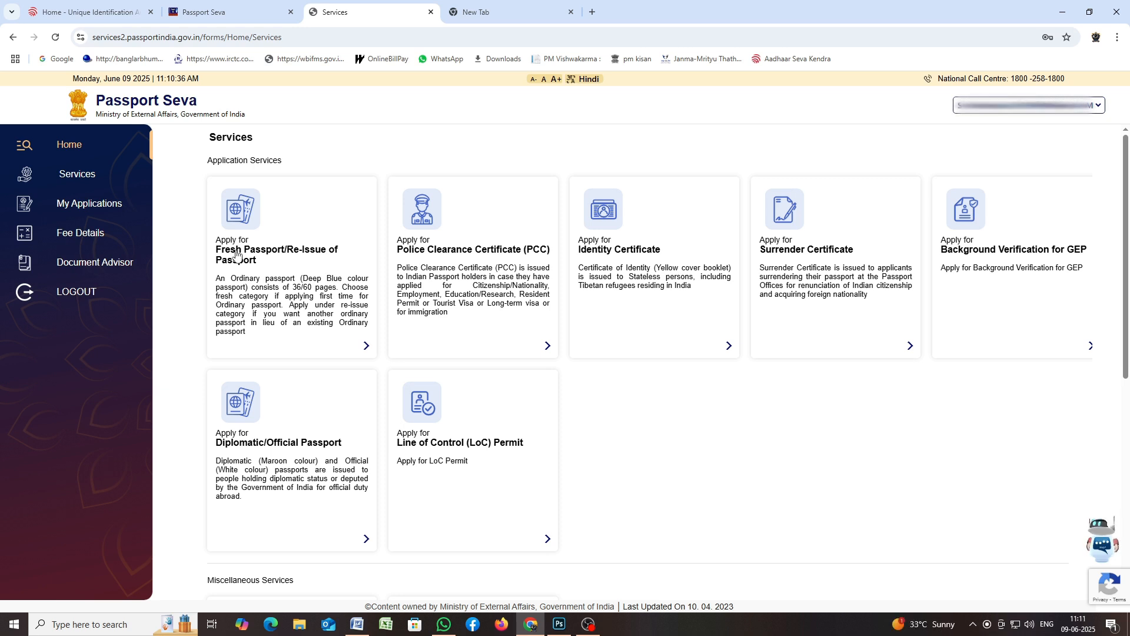
Start a Fresh Passport/Re-Issue of Passport application and skip the existing passport details.
click(316, 235)
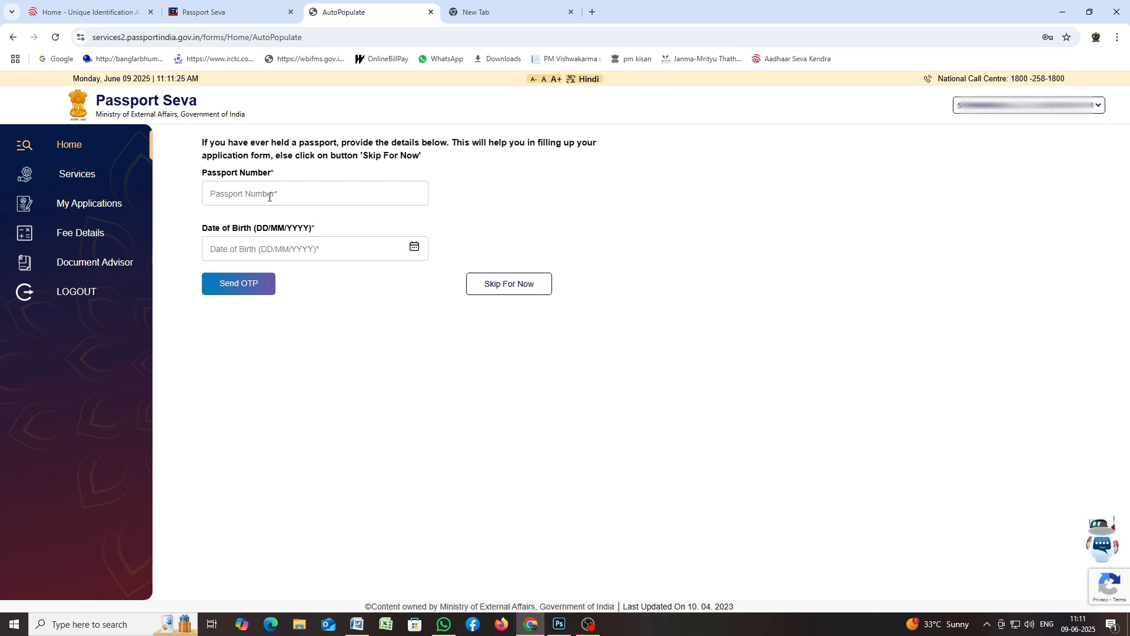
click(502, 286)
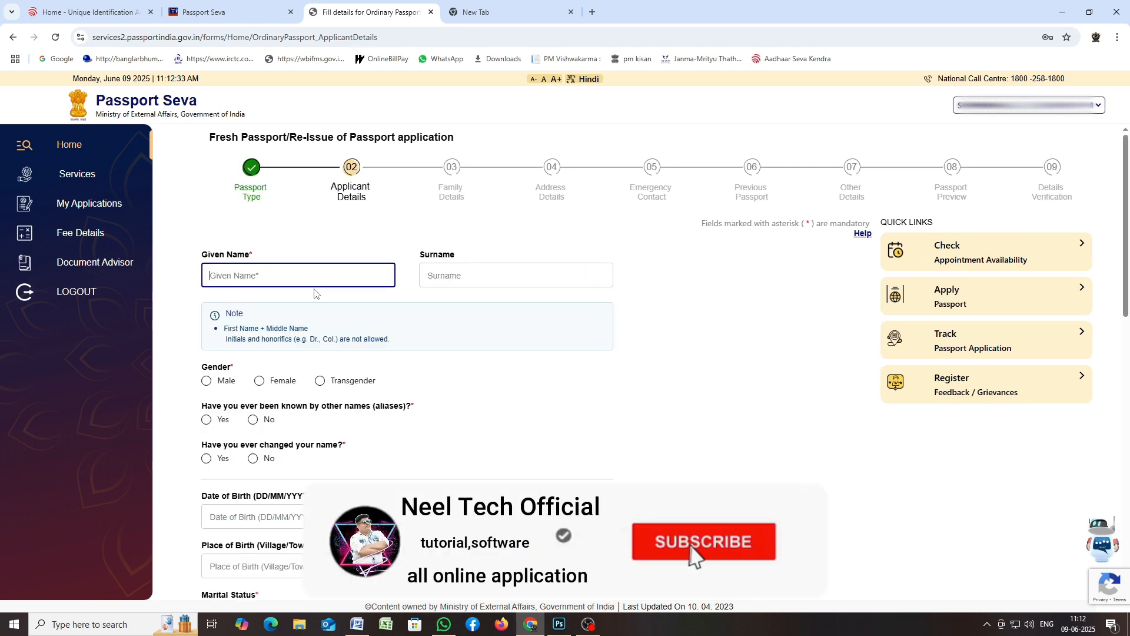
In the applicant details, set the gender to Male and answer No to both the alias and changed-name questions.
key(Tab)
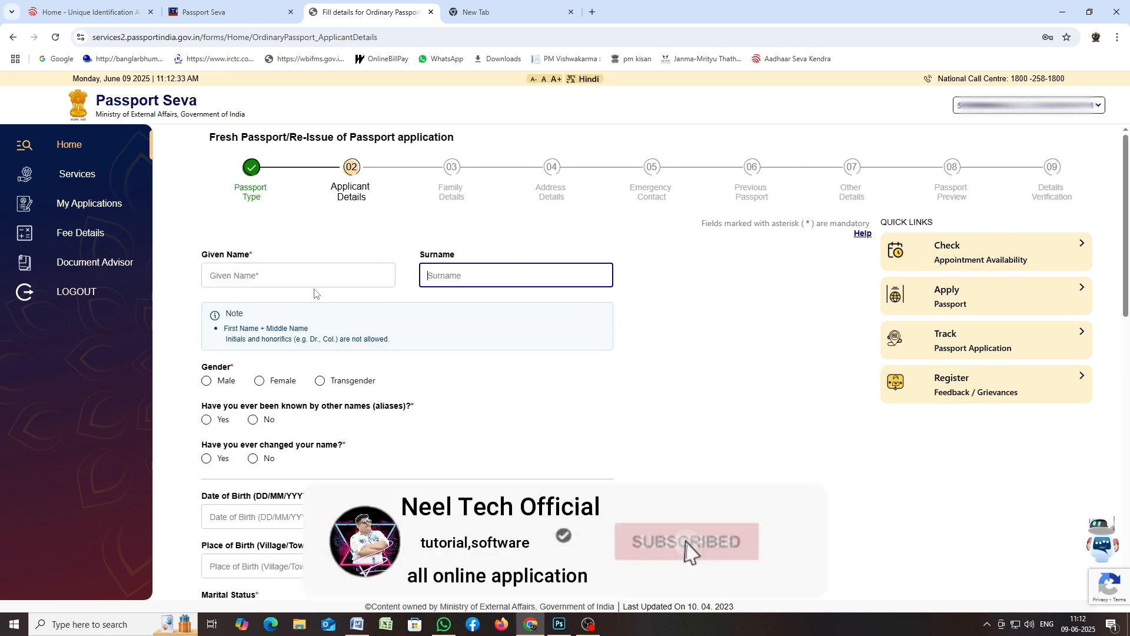
scroll(309, 281, down, 2)
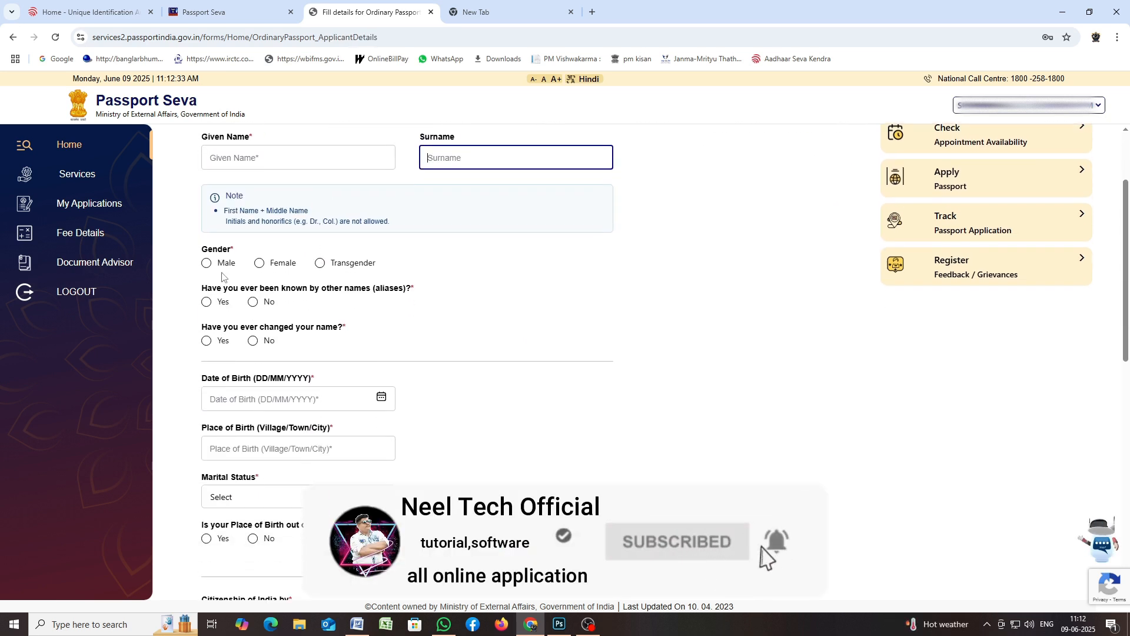
click(205, 263)
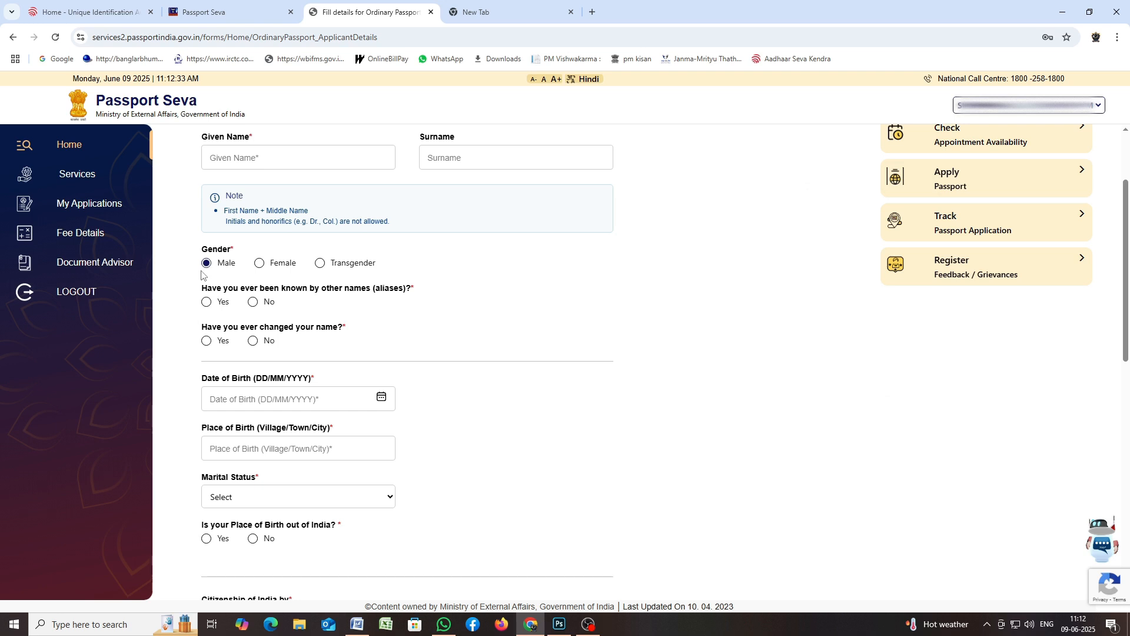
click(253, 303)
scroll(289, 321, down, 2)
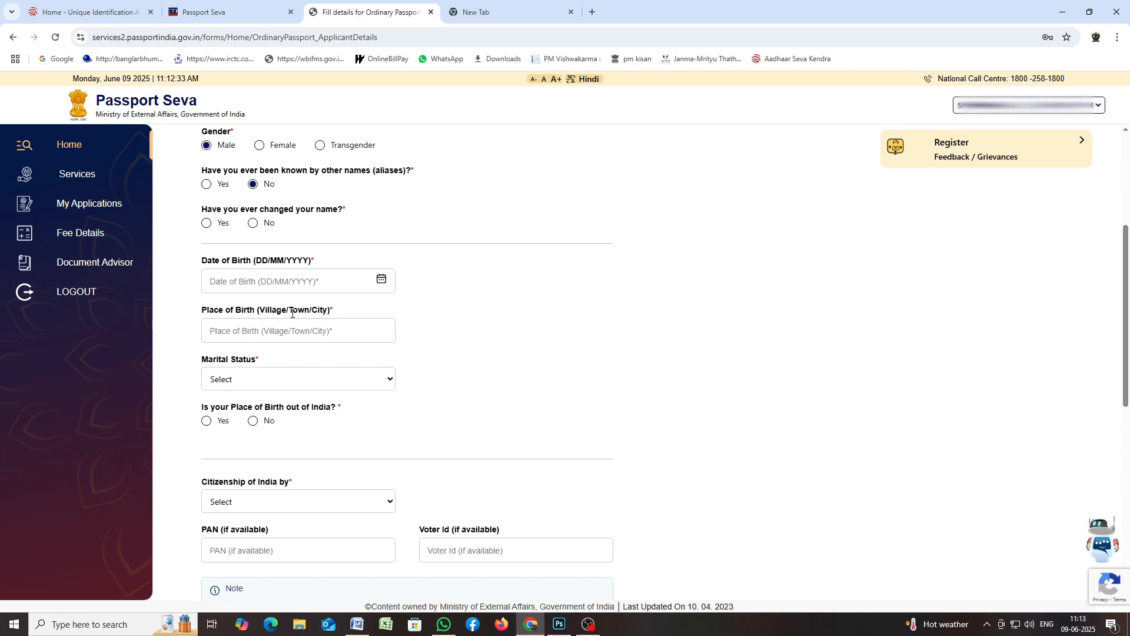
click(253, 224)
Review the date of birth and place of birth fields and the marital status options.
scroll(253, 230, down, 2)
click(268, 168)
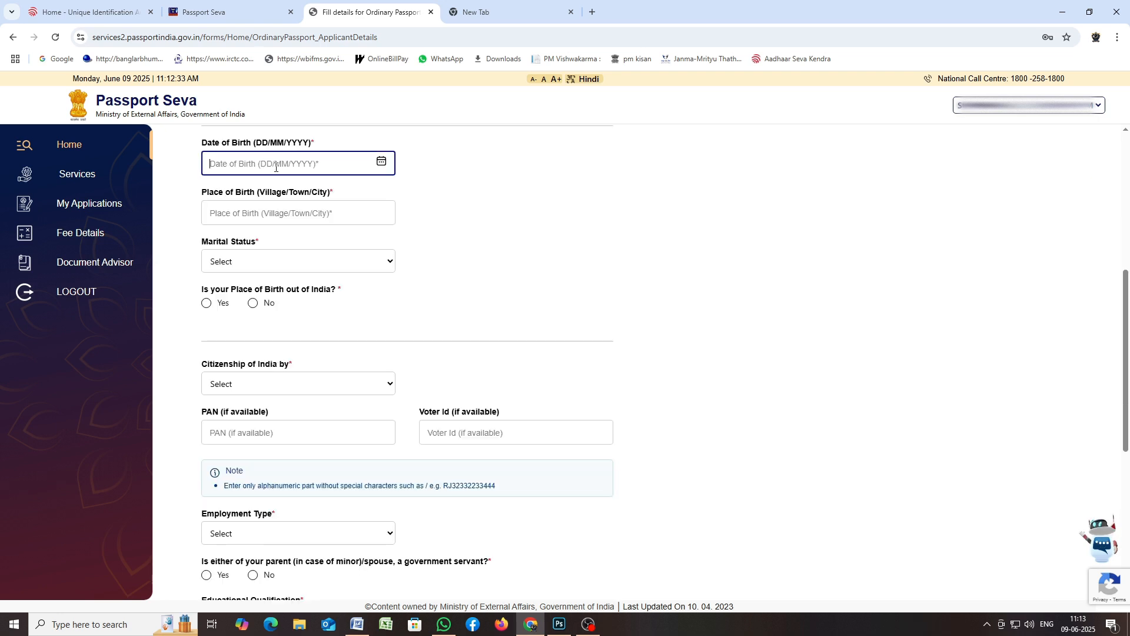
click(253, 214)
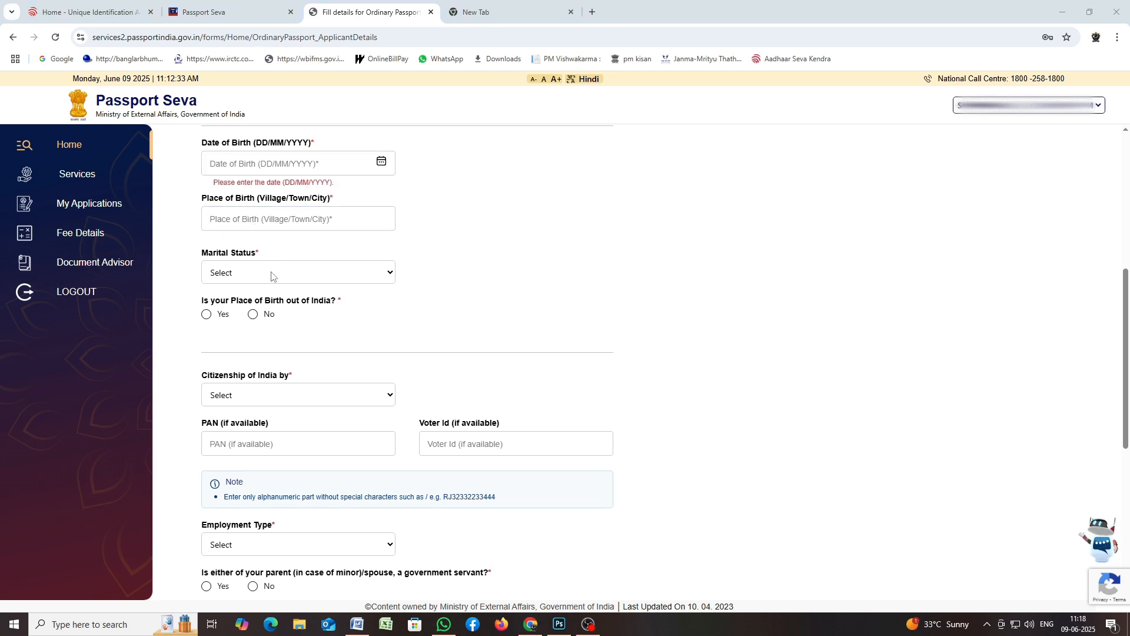
click(272, 274)
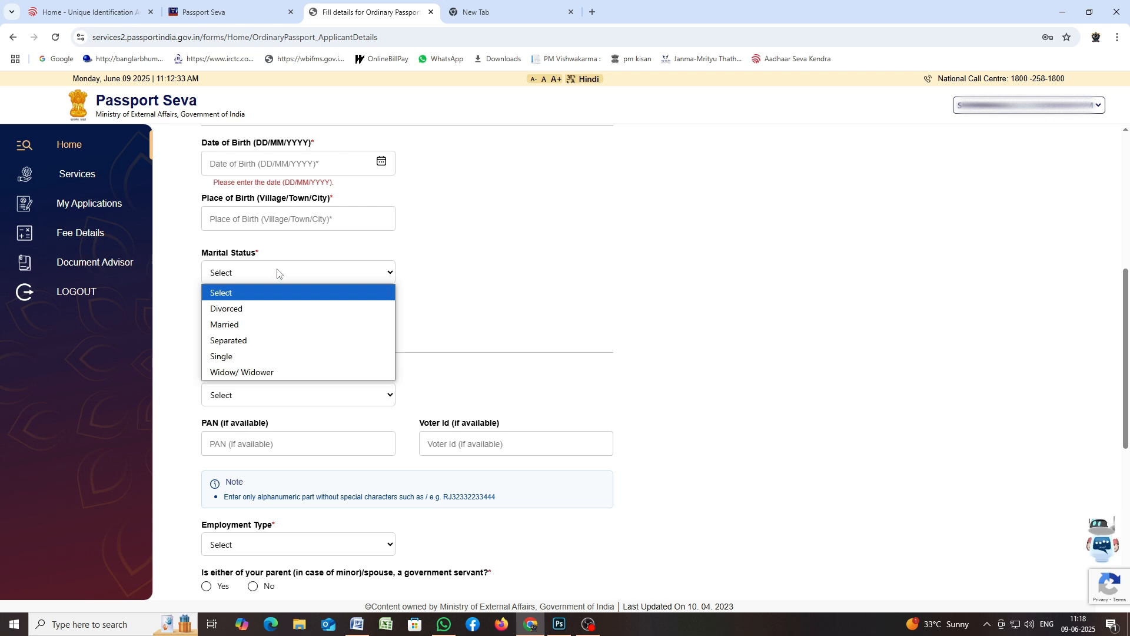
click(277, 273)
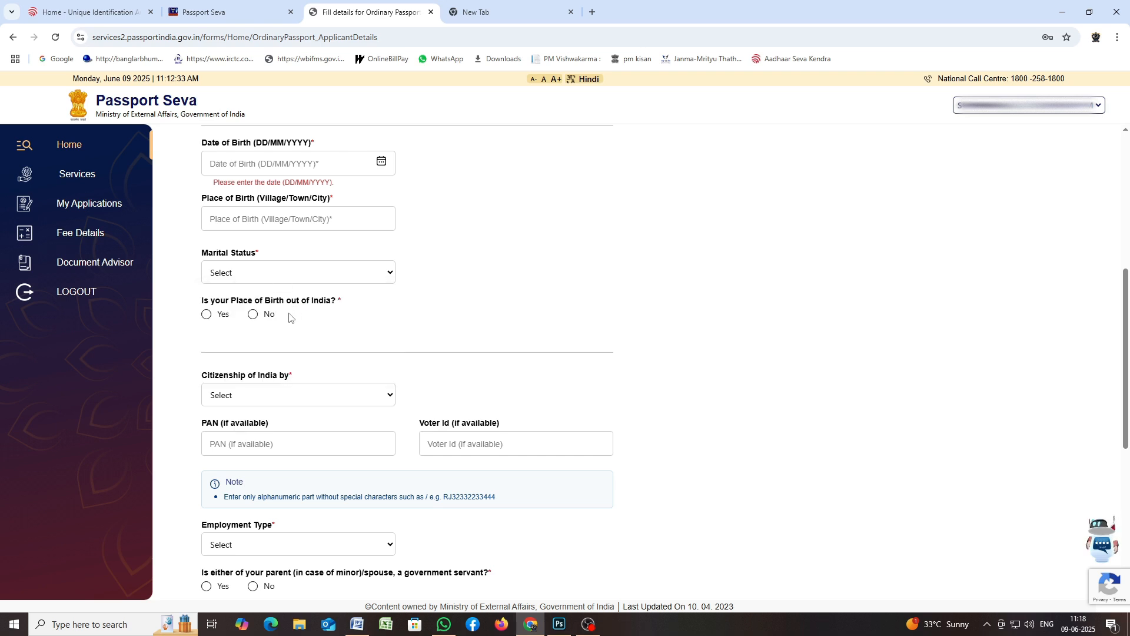
Check the Yes option for a place of birth out of India, but answer No.
scroll(289, 314, down, 1)
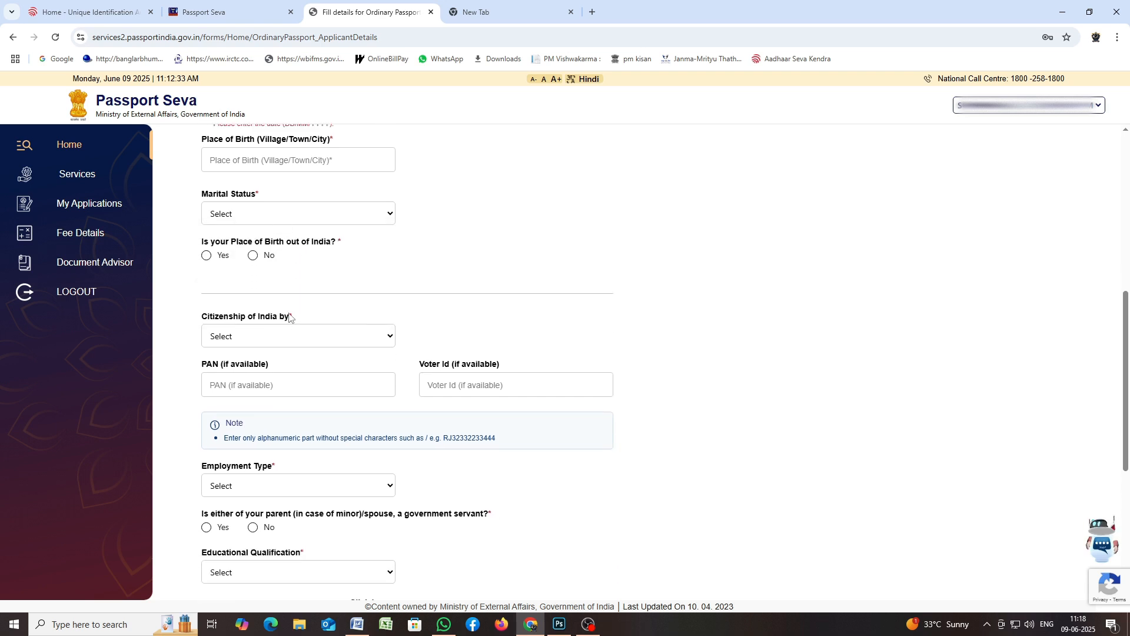
click(206, 257)
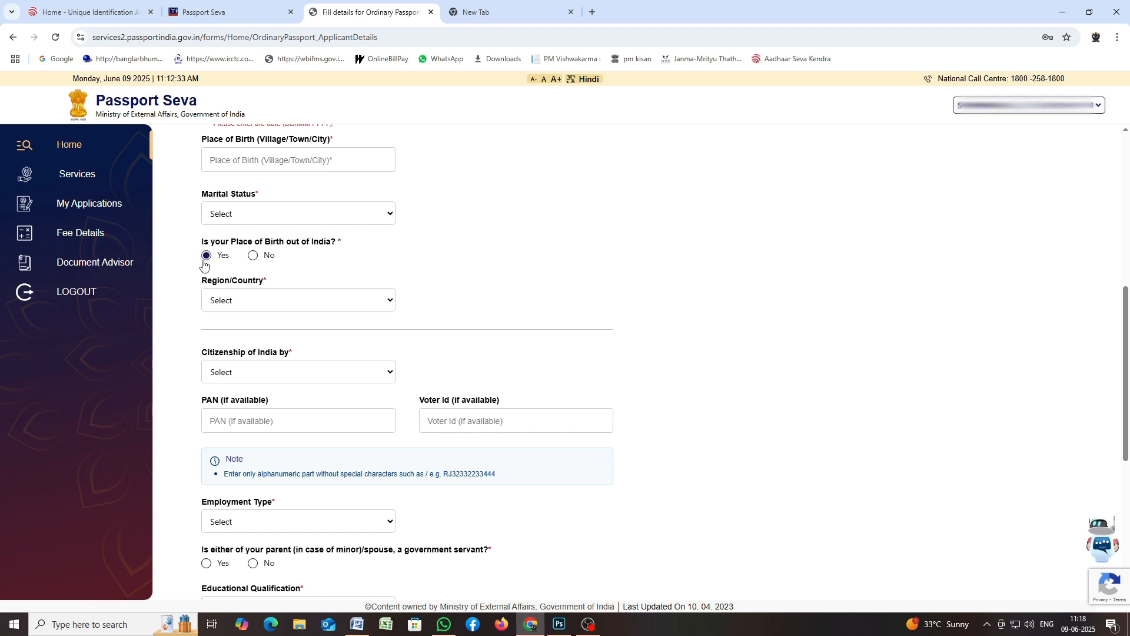
click(252, 257)
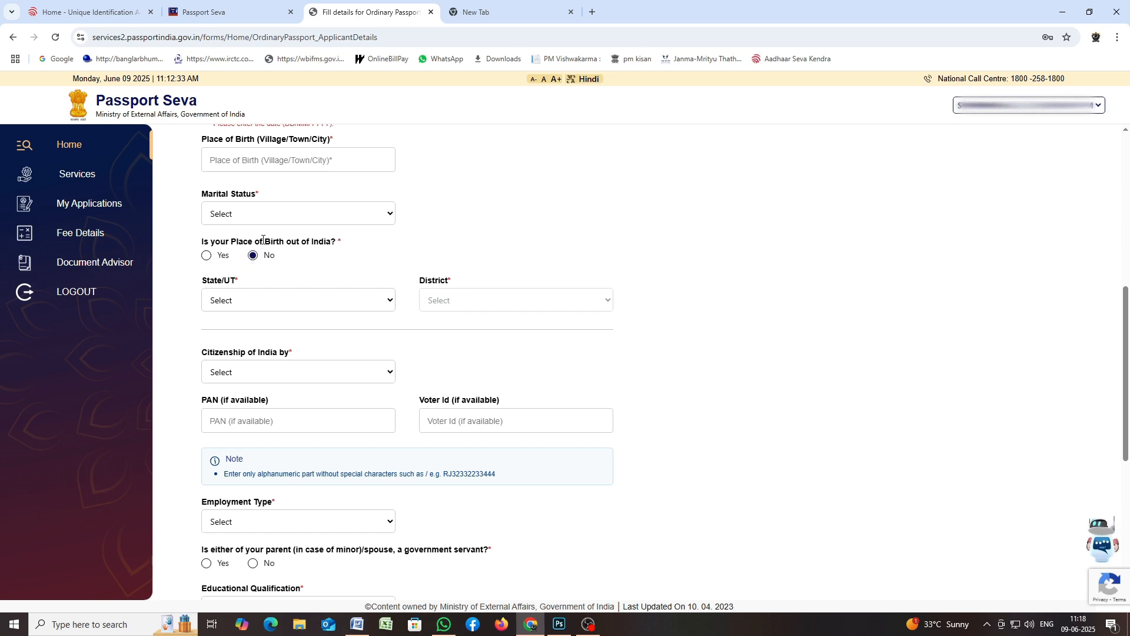
Review the State/UT options for the place of birth and leave the list without choosing one.
click(286, 300)
scroll(299, 505, down, 3)
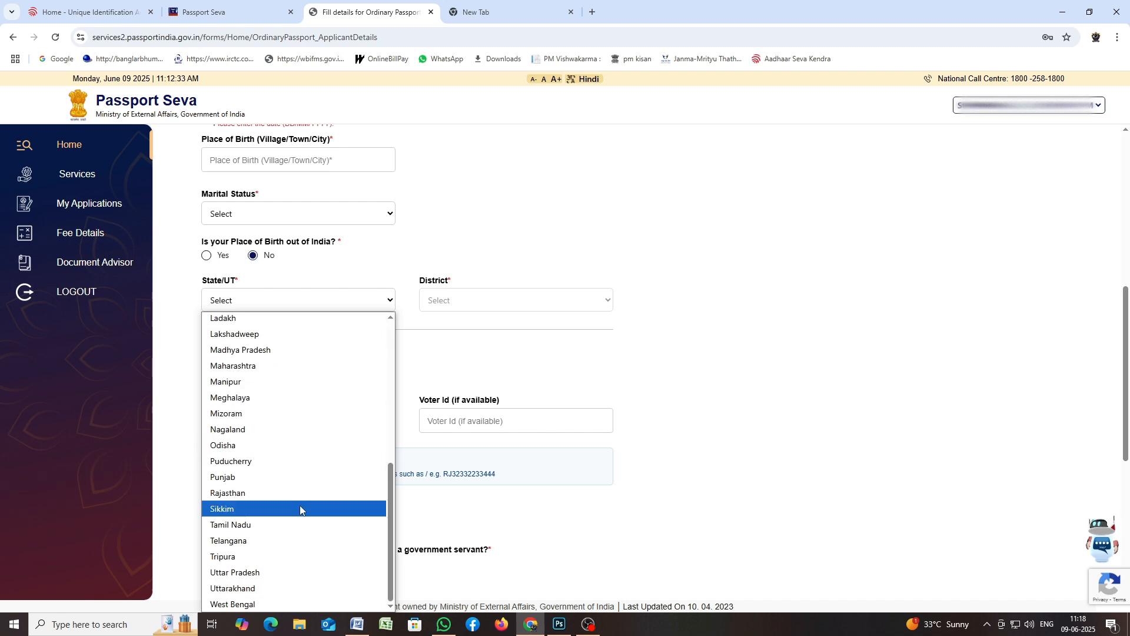
click(442, 310)
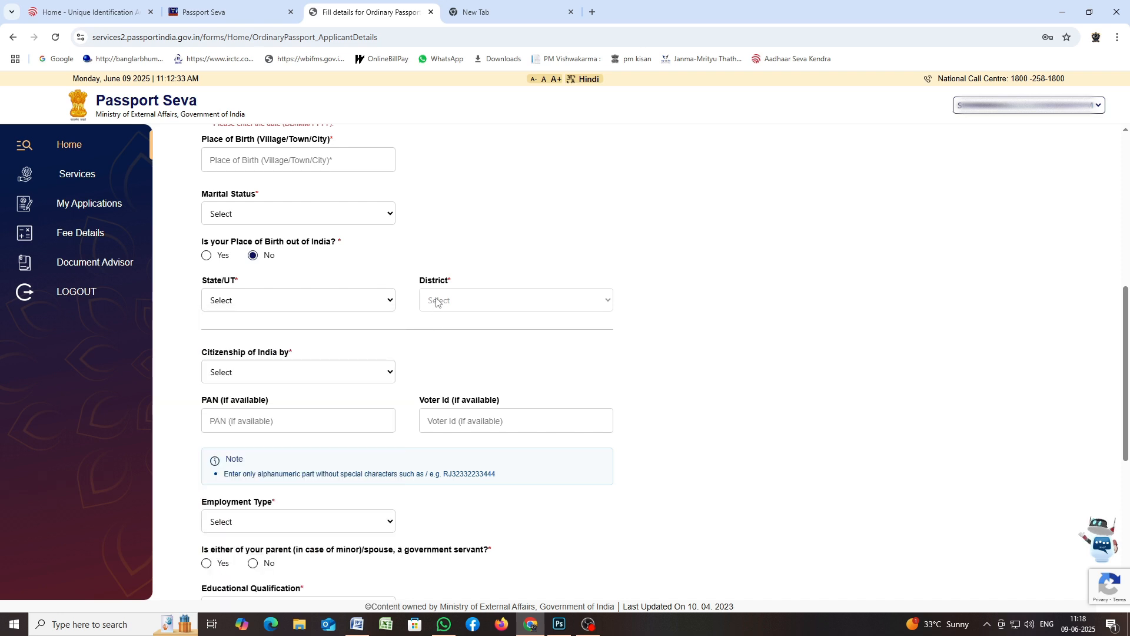
Set Citizenship of India by to Birth and pass over the optional PAN and Voter Id fields without filling them.
click(359, 374)
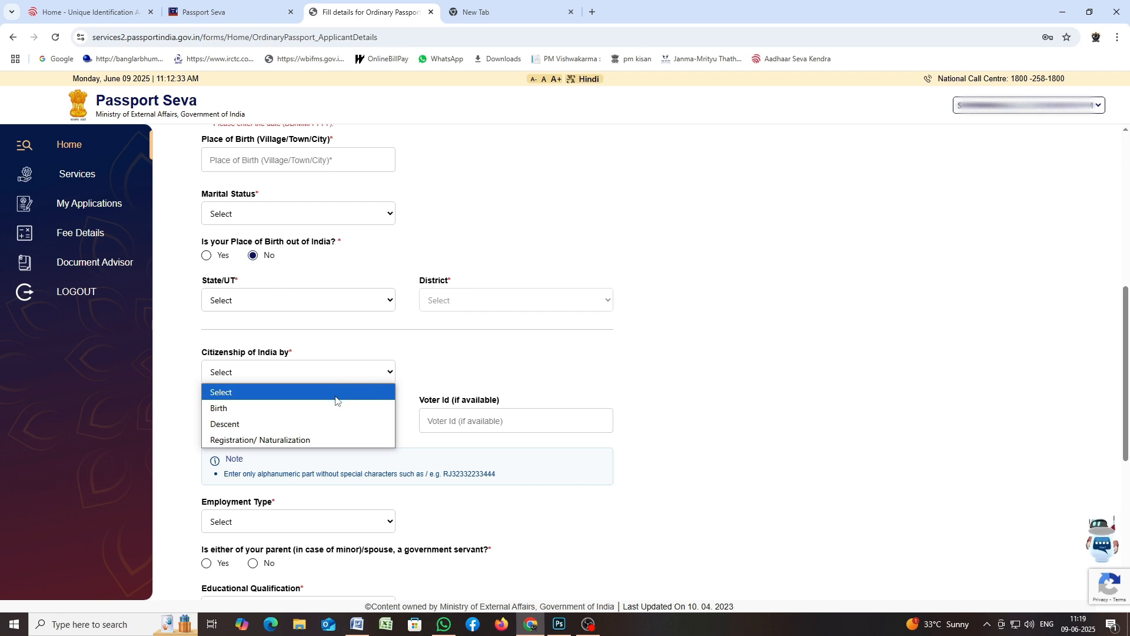
click(291, 407)
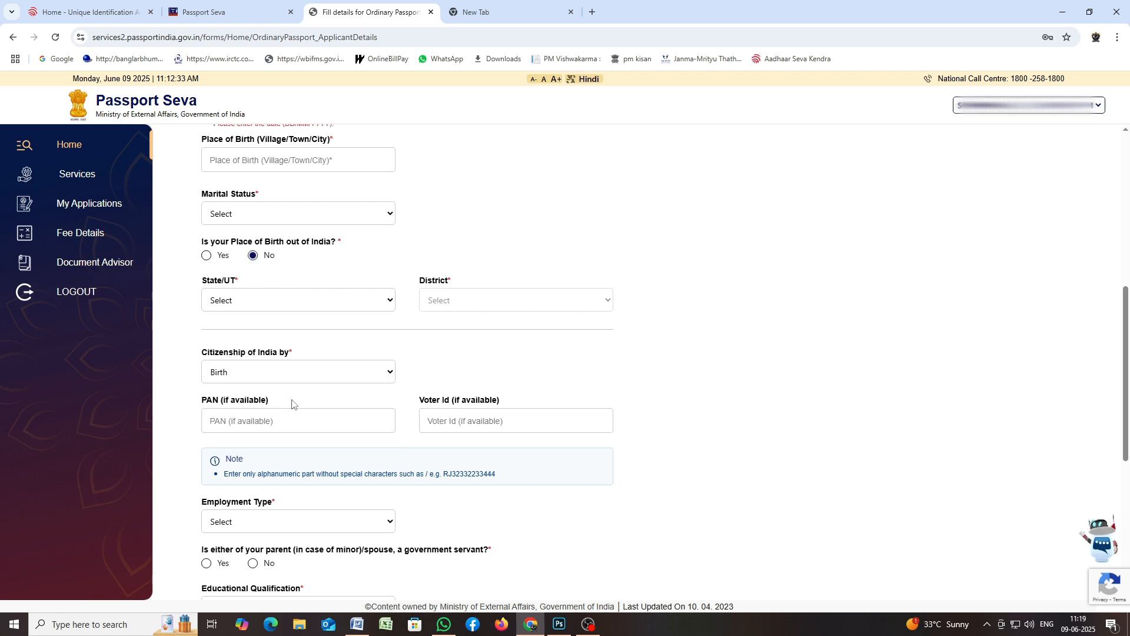
scroll(253, 377, down, 1)
click(256, 365)
key(Tab)
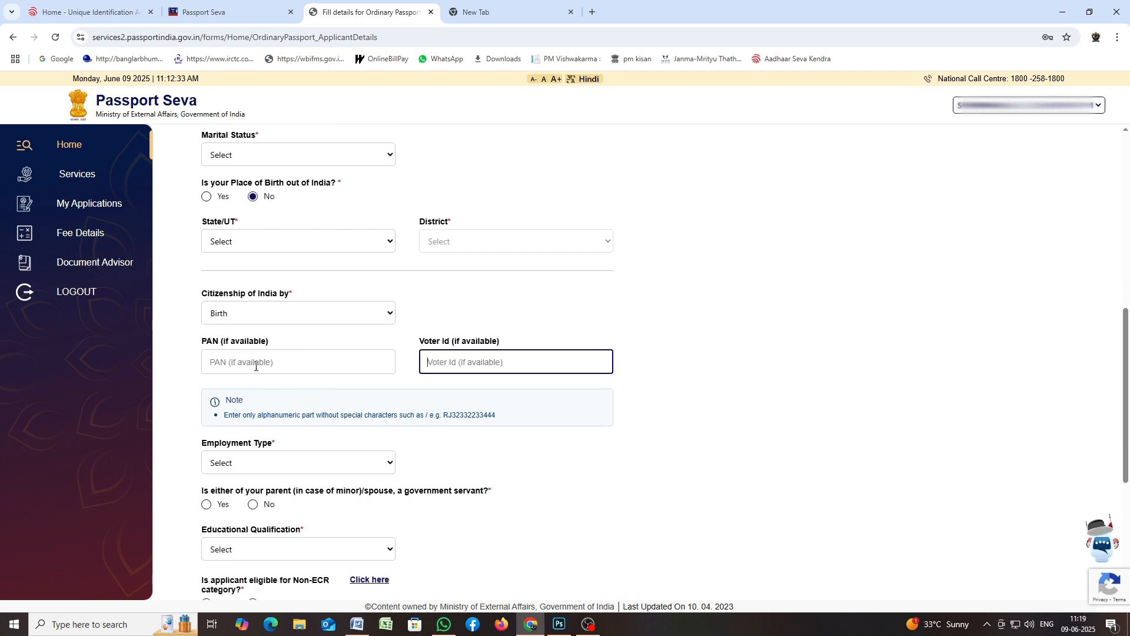
Review the available employment types and educational qualifications without selecting any of them.
scroll(268, 370, down, 2)
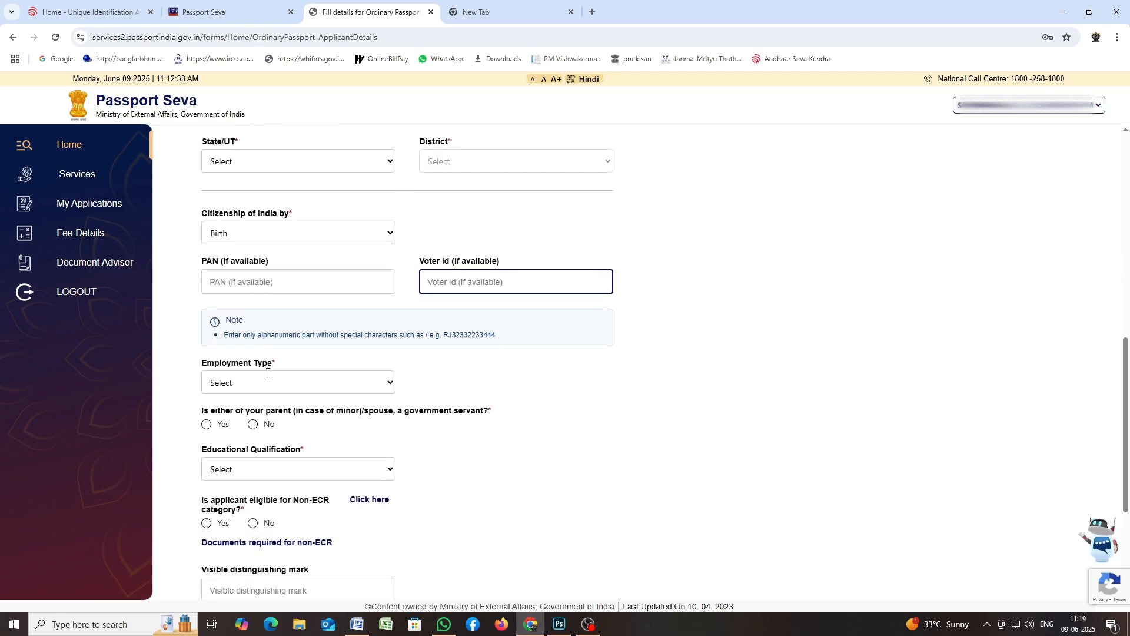
click(259, 344)
scroll(259, 297, down, 1)
click(258, 287)
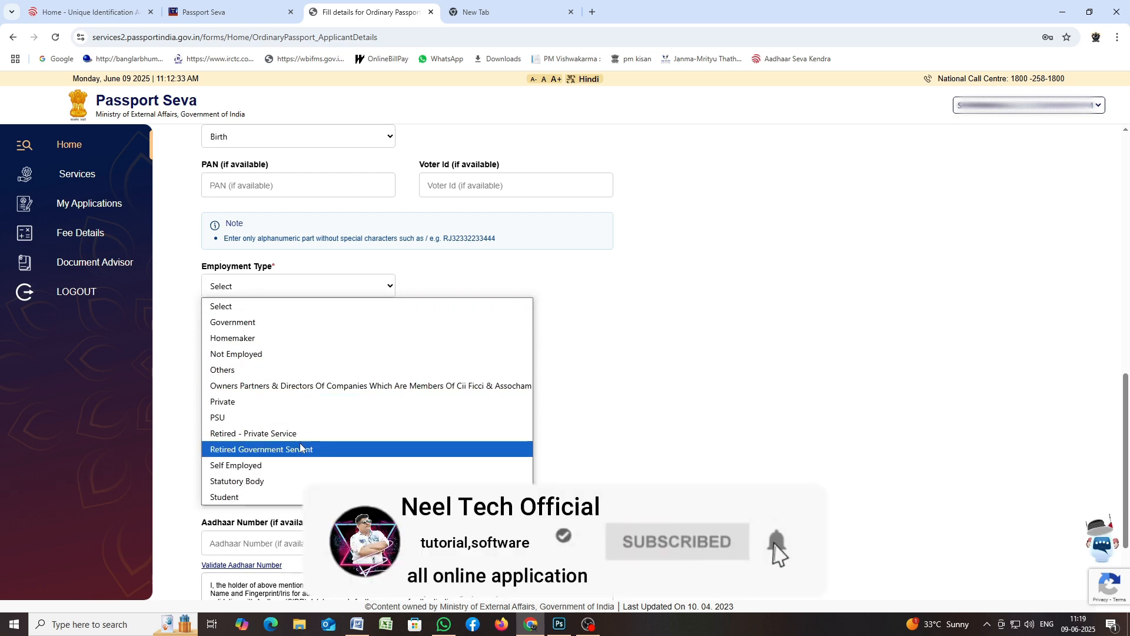
click(643, 436)
scroll(330, 366, down, 2)
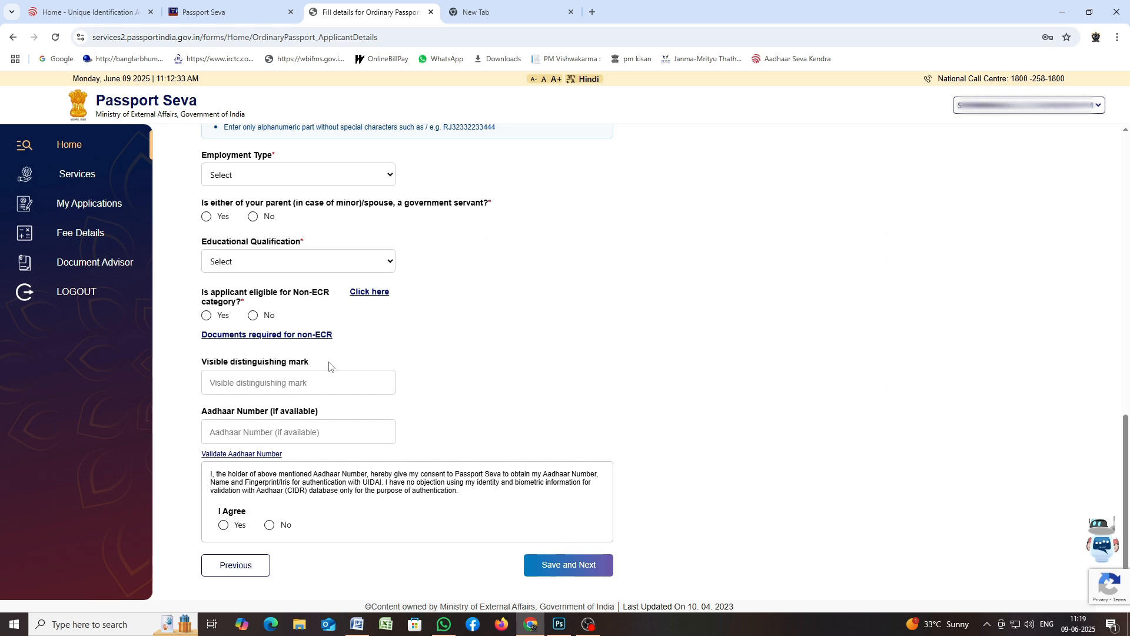
click(301, 270)
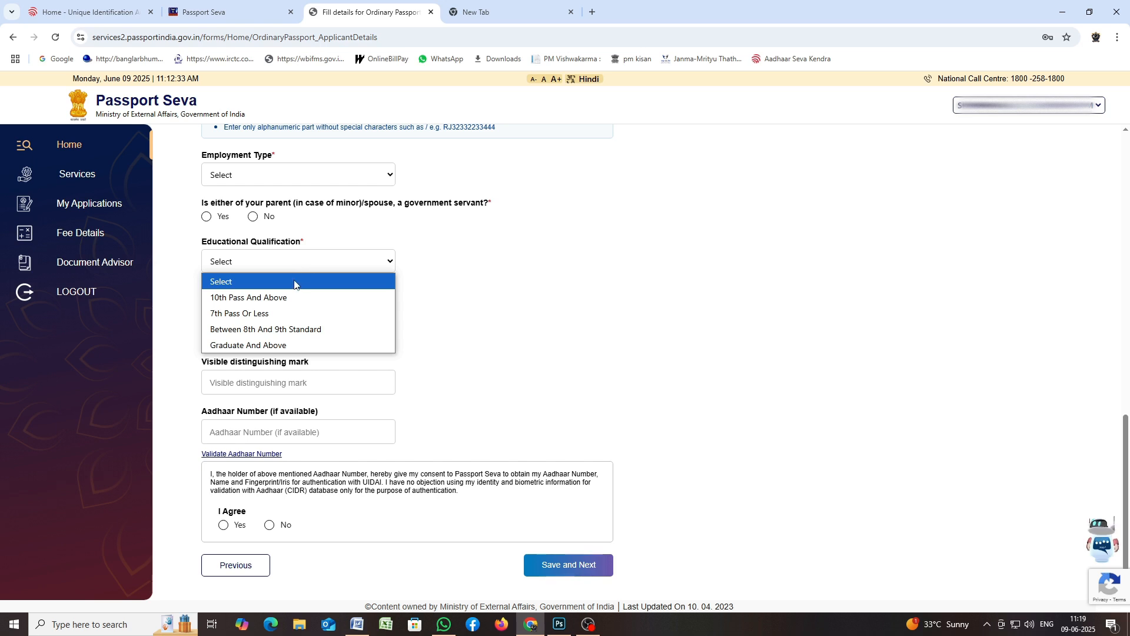
click(447, 311)
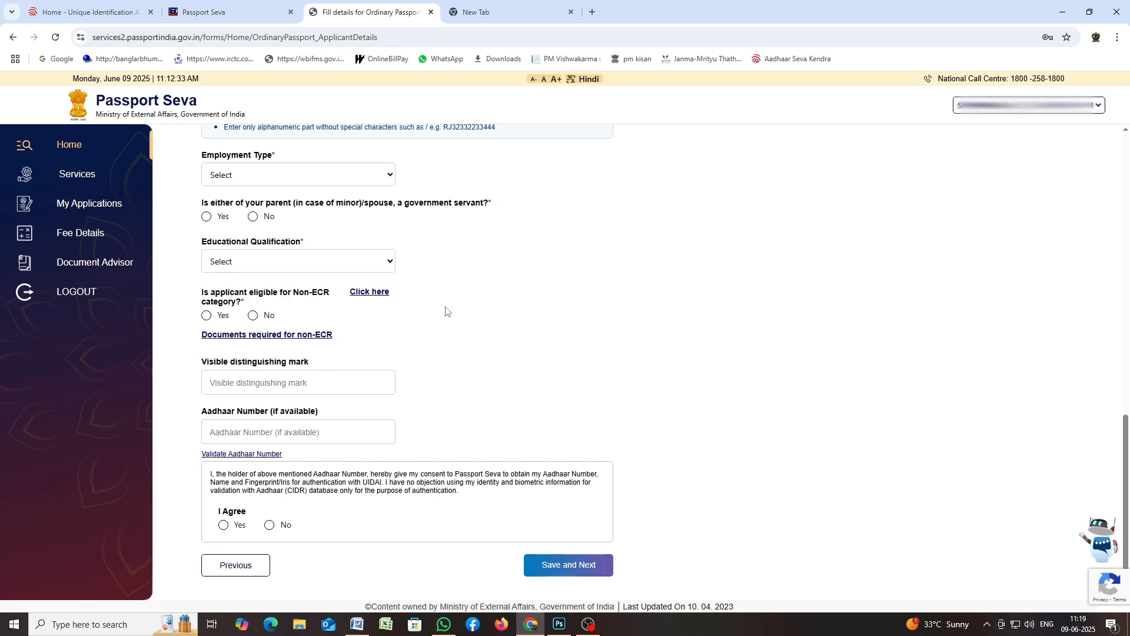
Answer No to non-ECR eligibility, leave the distinguishing mark and Aadhaar number empty, and agree to the Aadhaar consent.
click(253, 316)
click(269, 386)
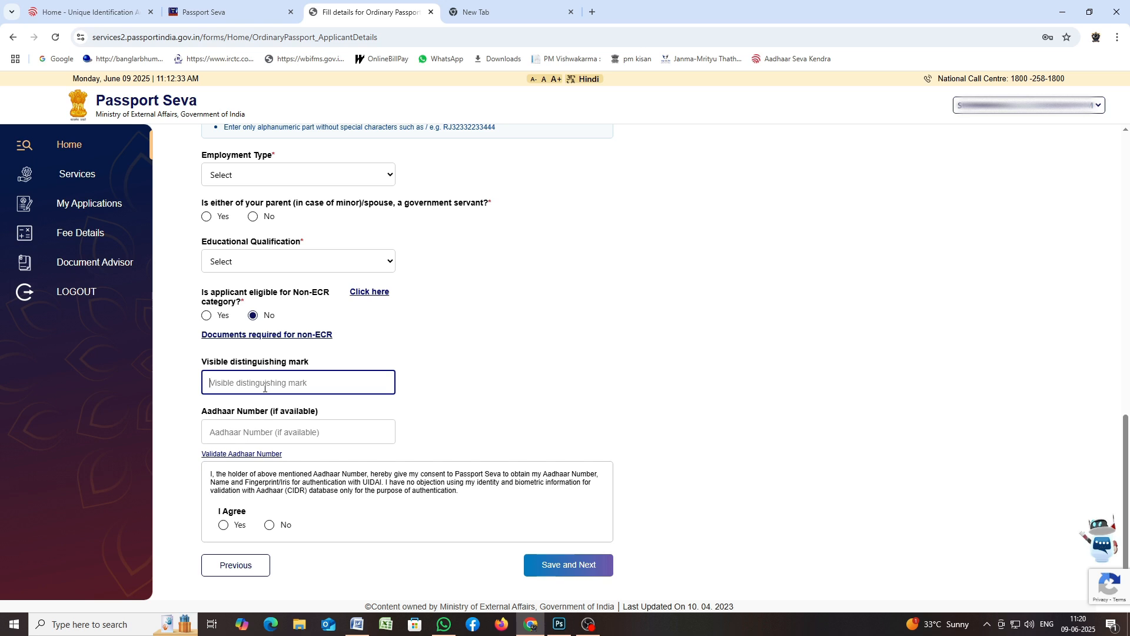
key(Tab)
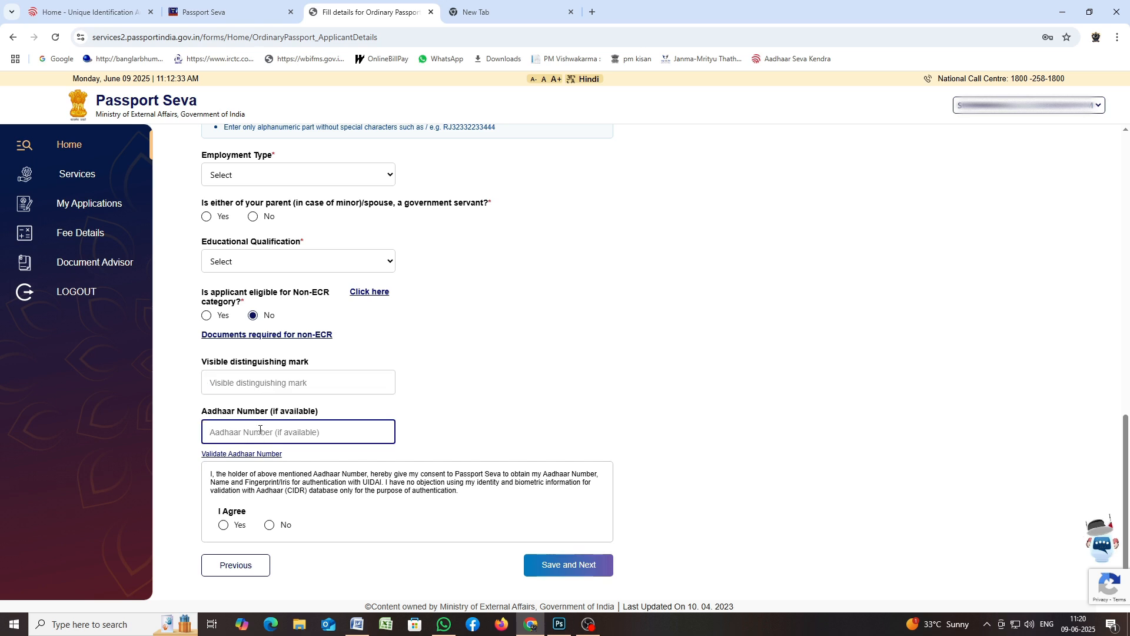
click(227, 526)
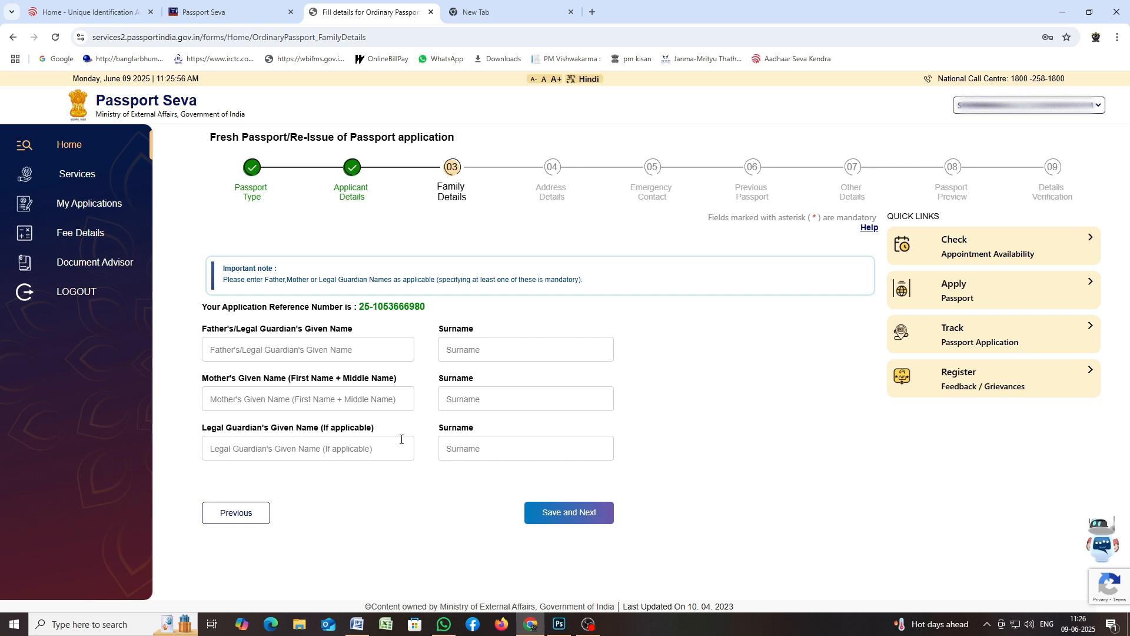
Review the given name and surname fields for the father, mother and legal guardian in the family details.
click(260, 355)
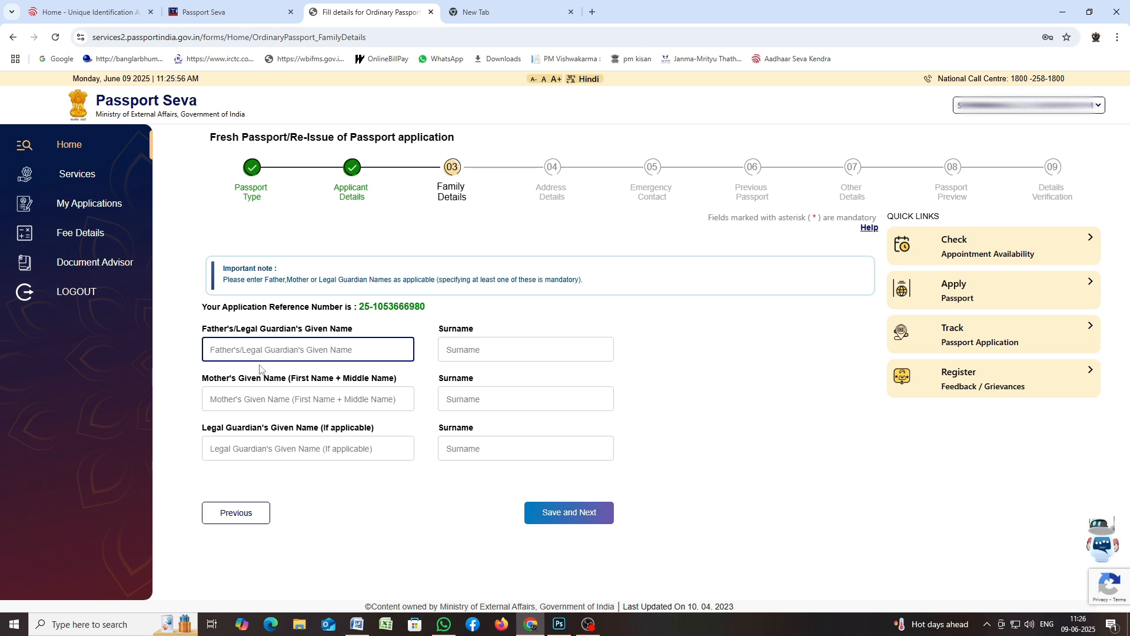
key(Tab)
key(Tab)
key(Tab)
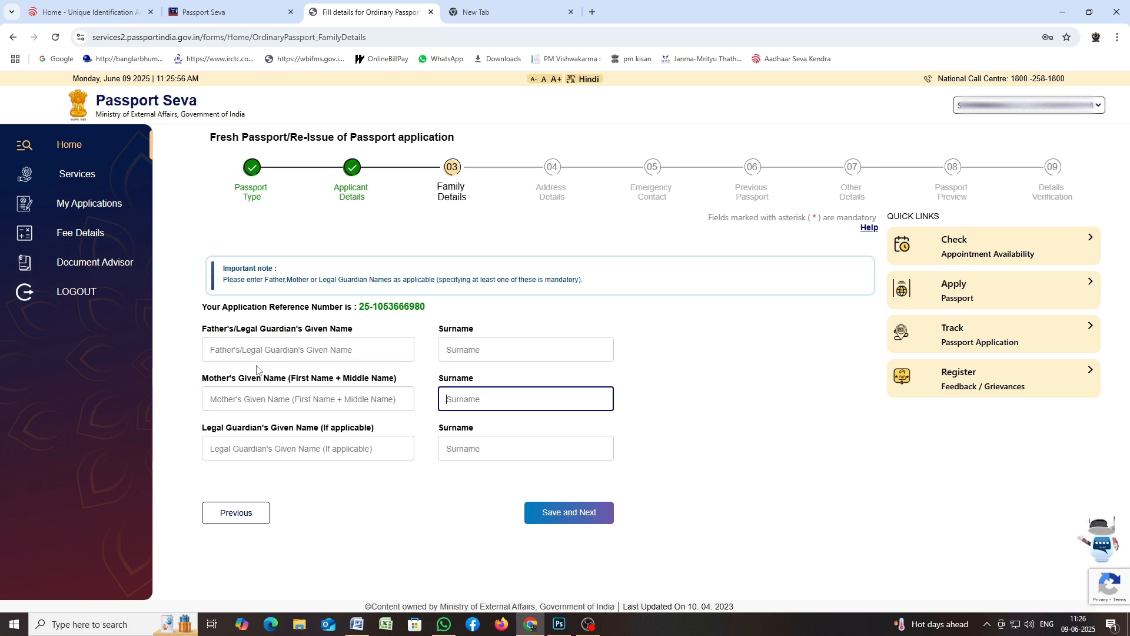
key(Tab)
key(Tab)
key(Tab)
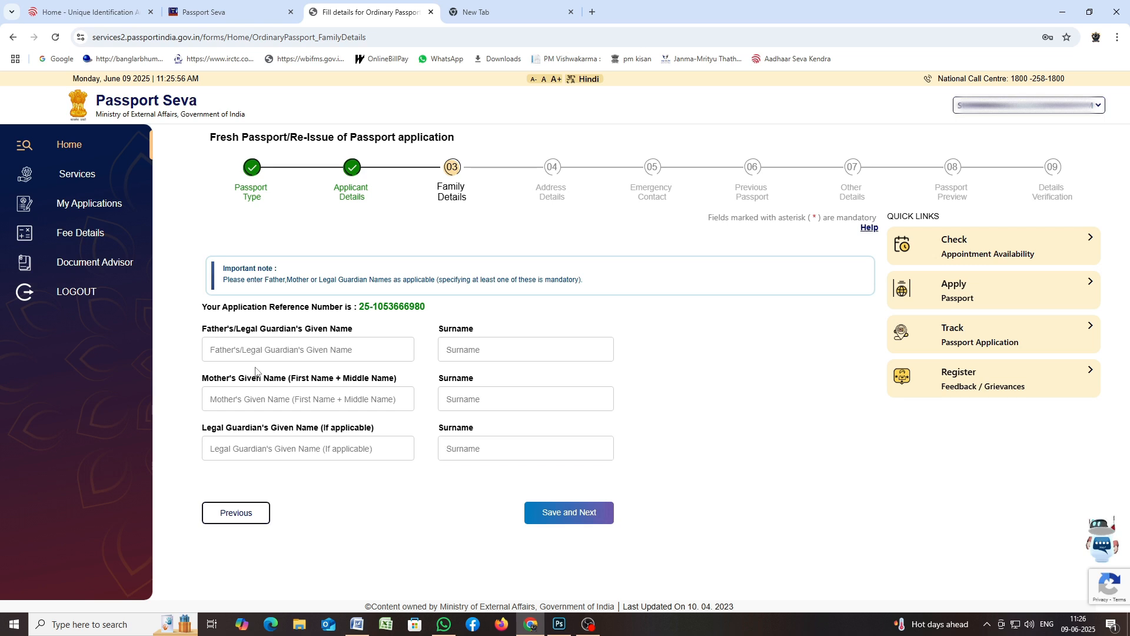
click(316, 346)
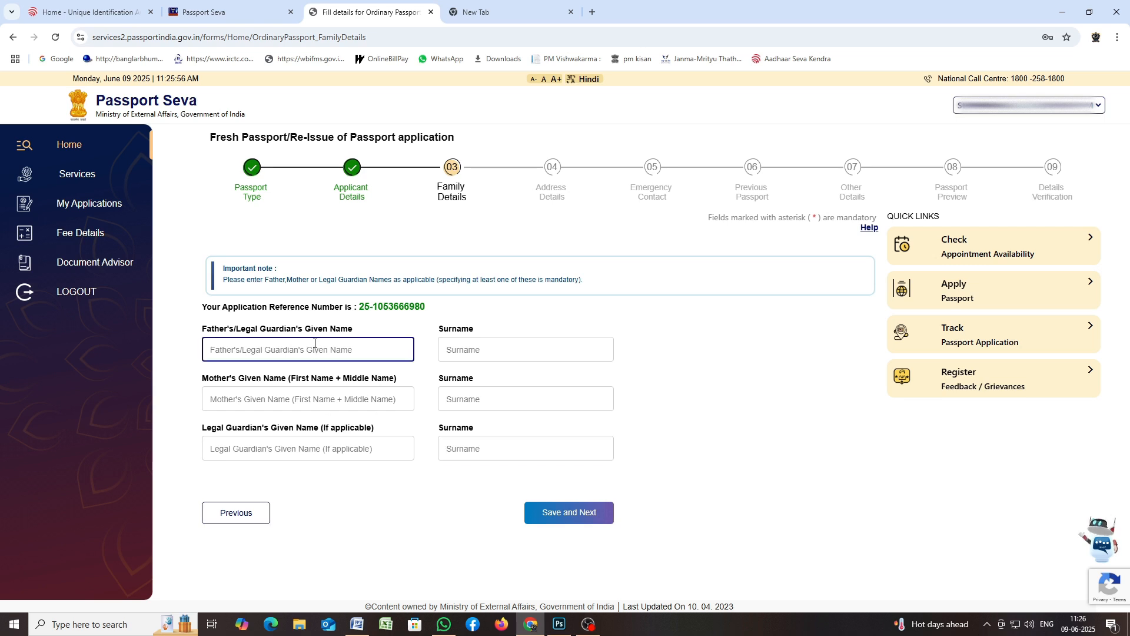
key(Tab)
key(Tab)
key(Tab)
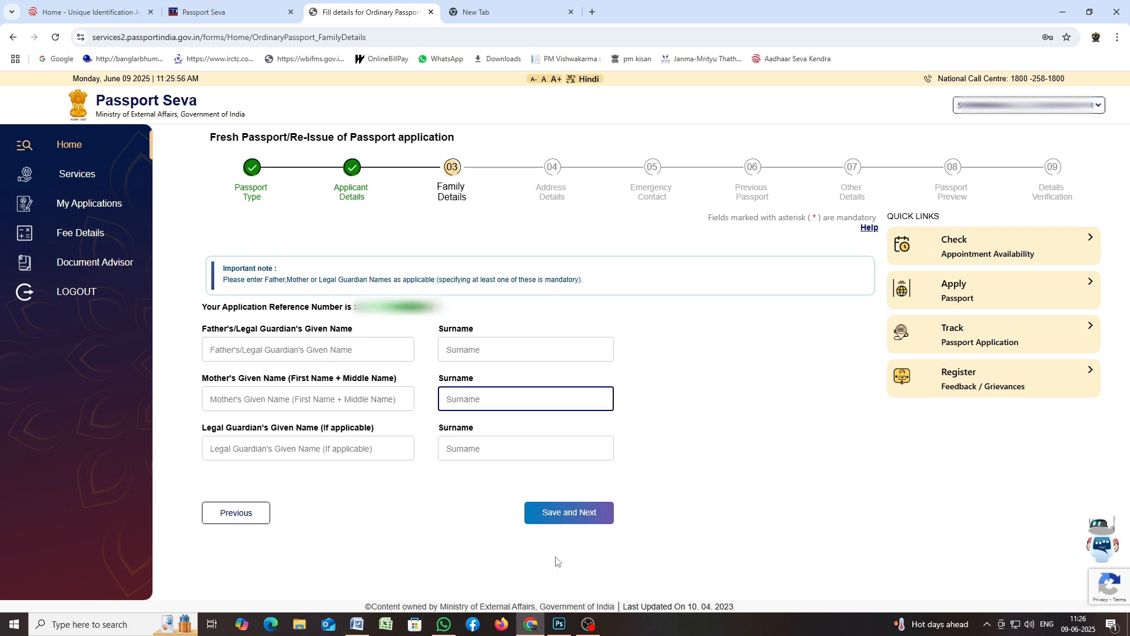
Enter the father's and mother's given names and surnames in the family details.
click(318, 347)
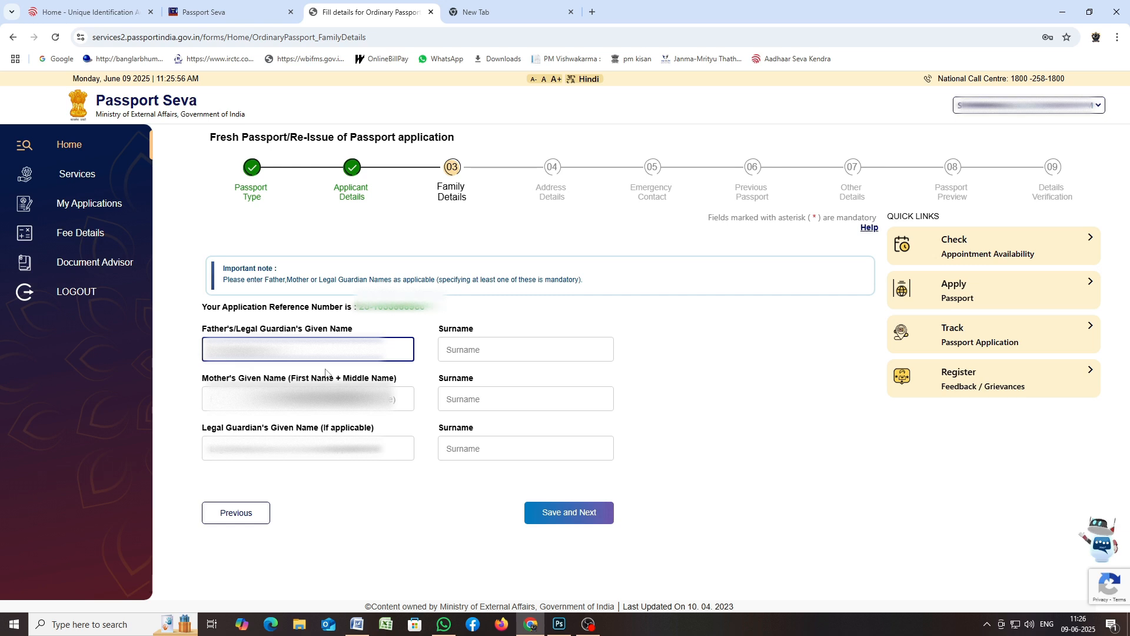
key(Tab)
text(MALLICK)
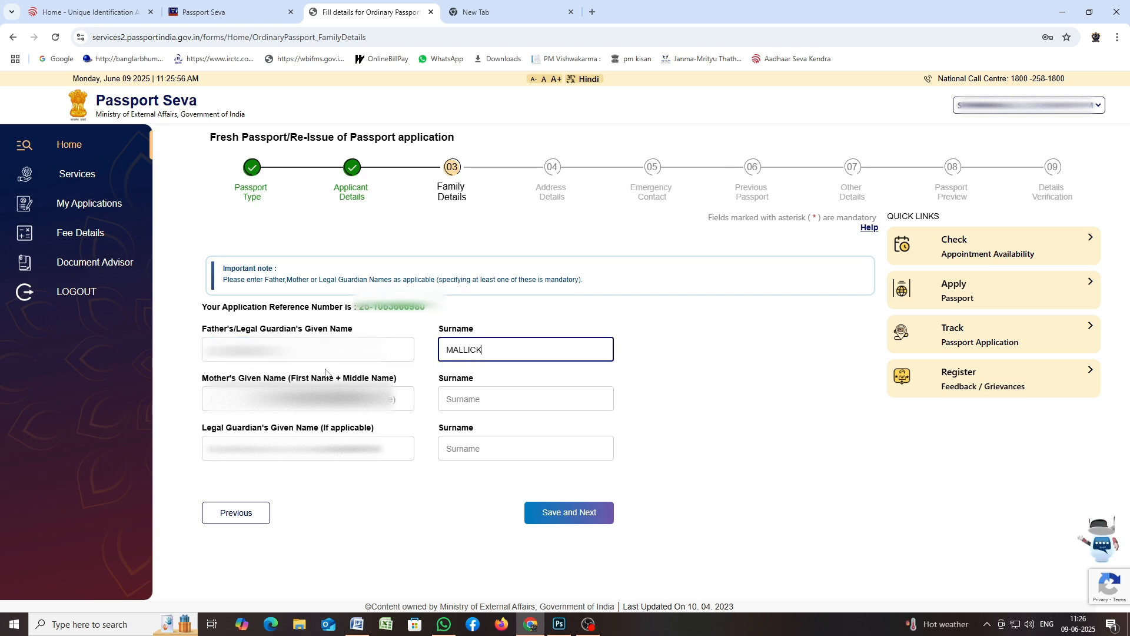
key(Tab)
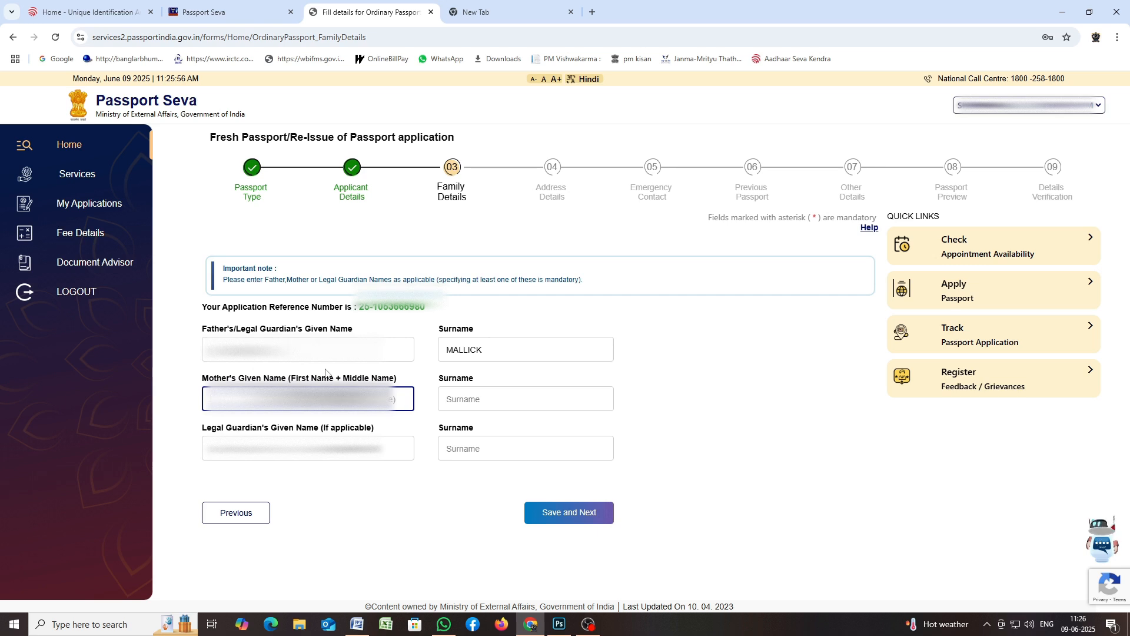
text(A)
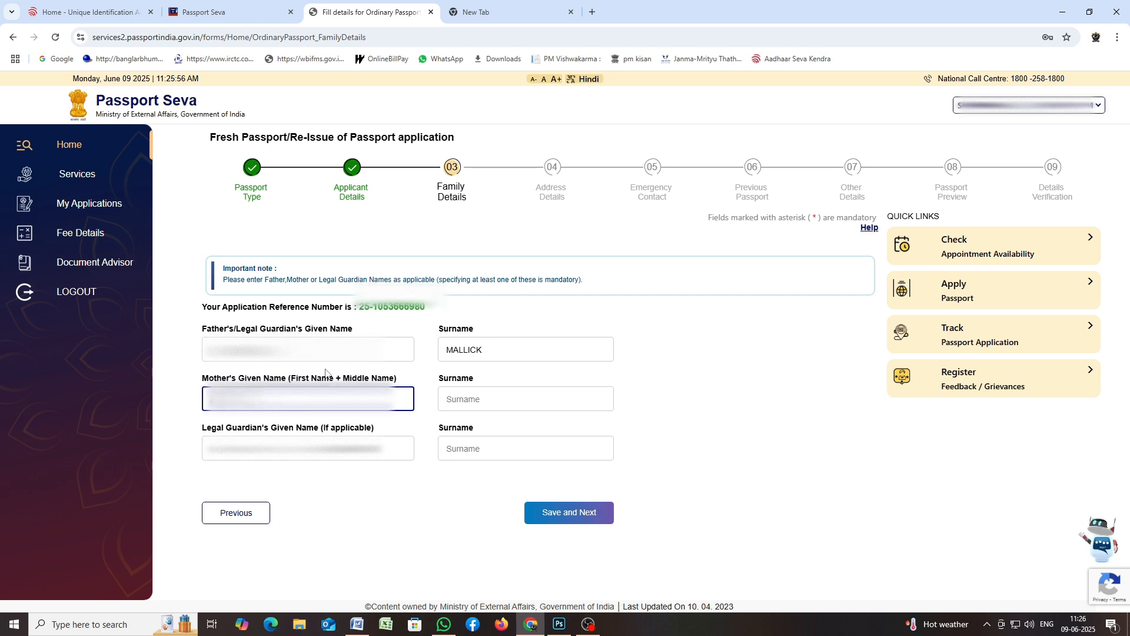
key(Tab)
text(MA)
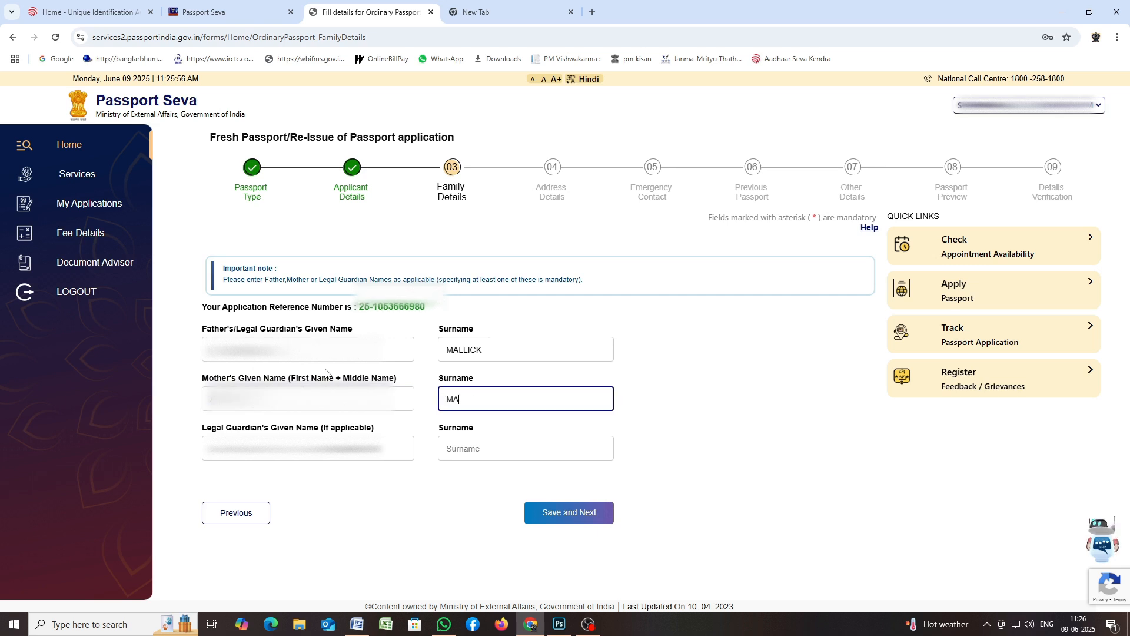
text(LLICK)
Check the mother's given name and try to save the family details.
click(308, 400)
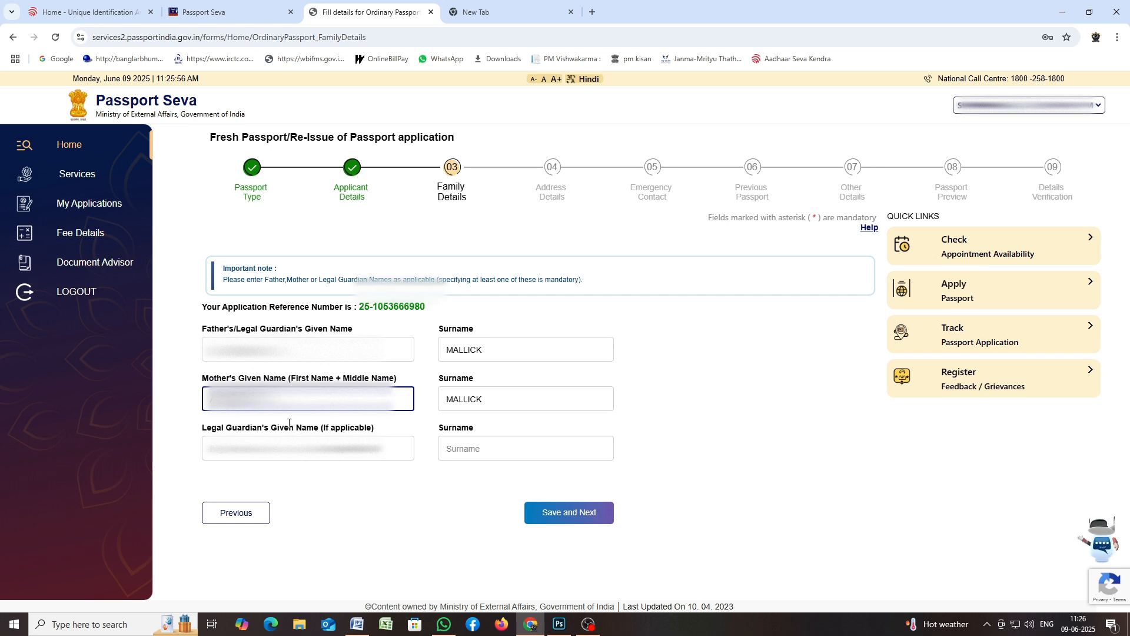
key(Tab)
click(705, 540)
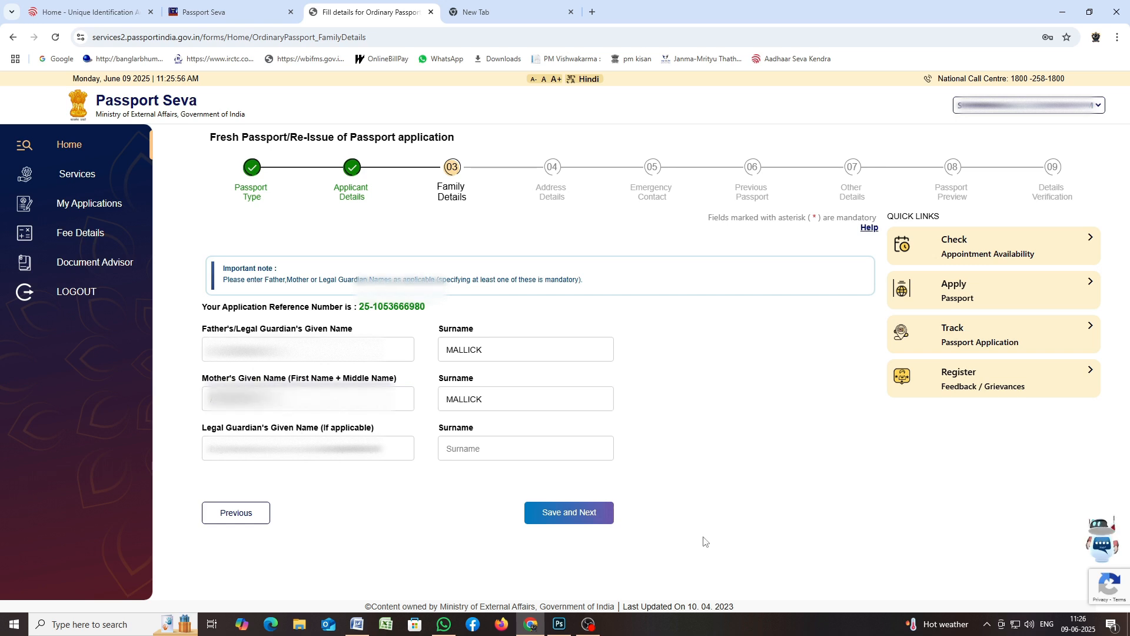
click(565, 513)
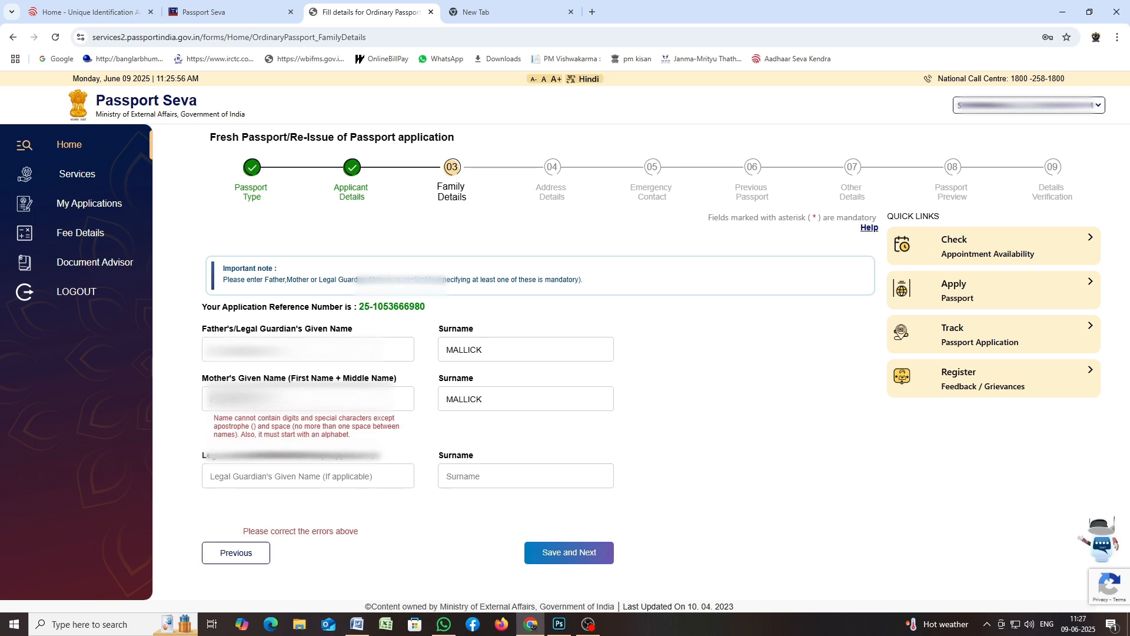
Delete the invalid character from the mother's given name and save the family details.
click(334, 399)
key(BackSpace)
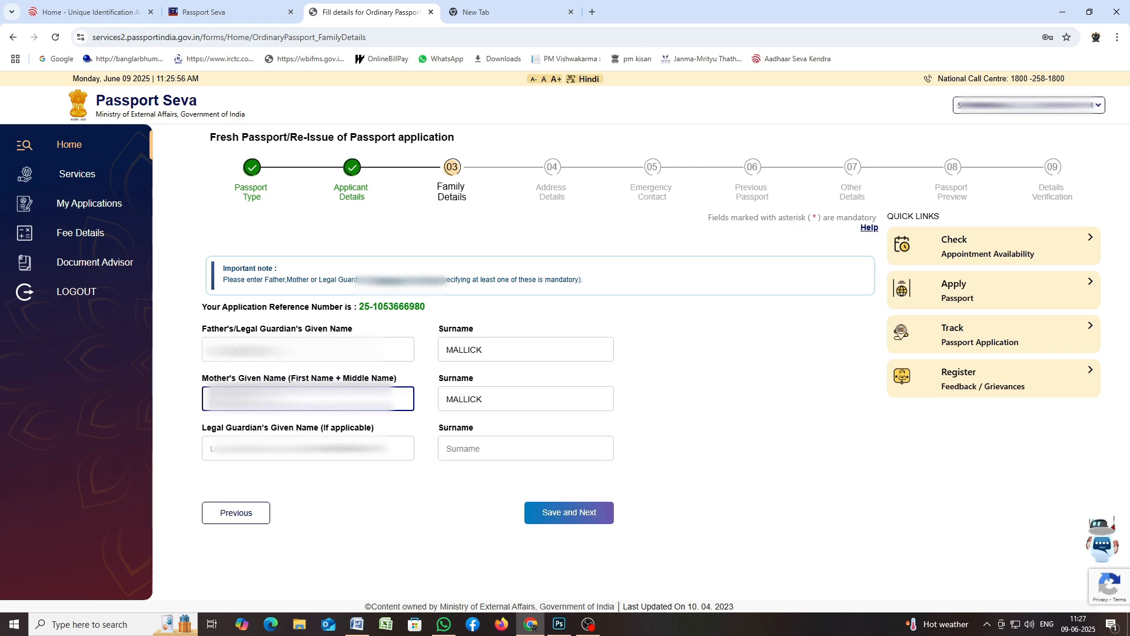
click(574, 512)
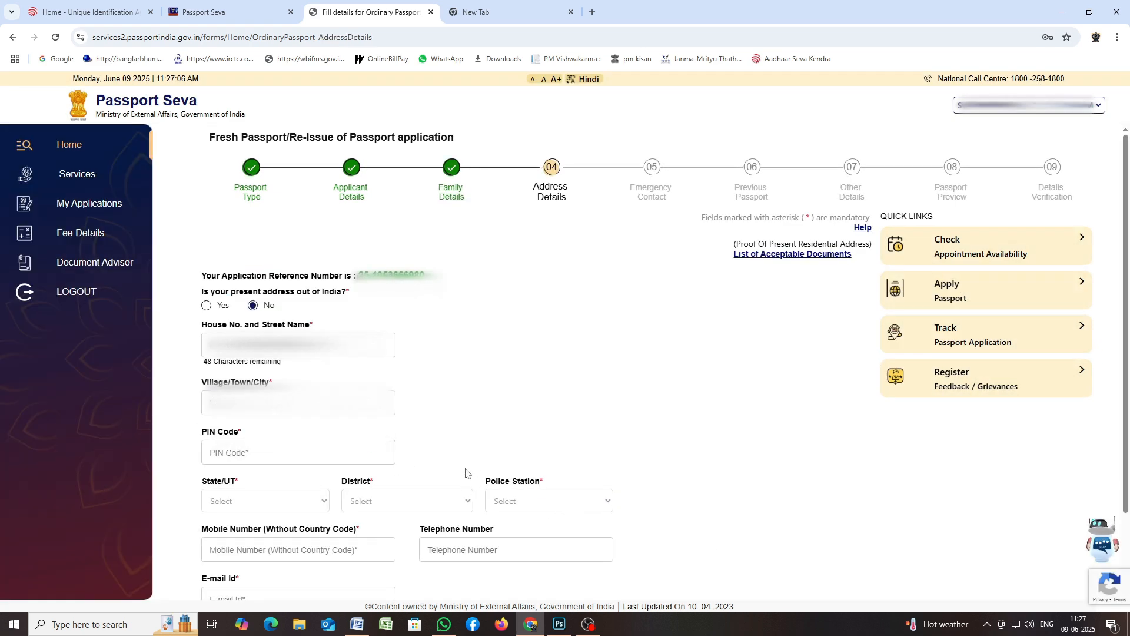
Review the house and street, village or town, and PIN code fields of the present address.
scroll(412, 462, down, 2)
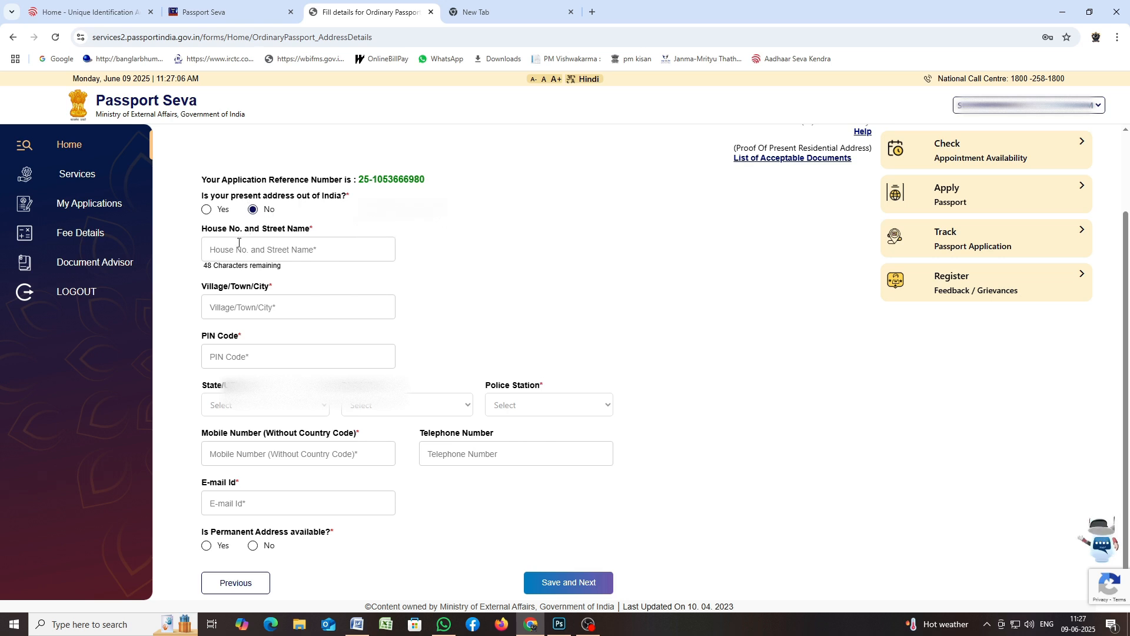
click(263, 249)
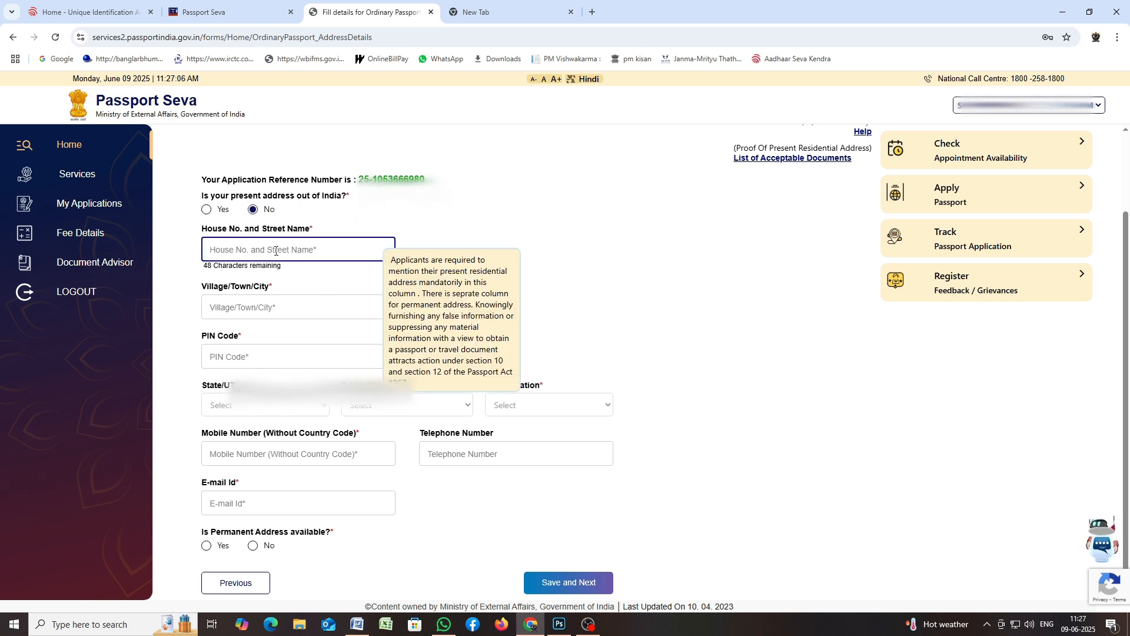
key(Tab)
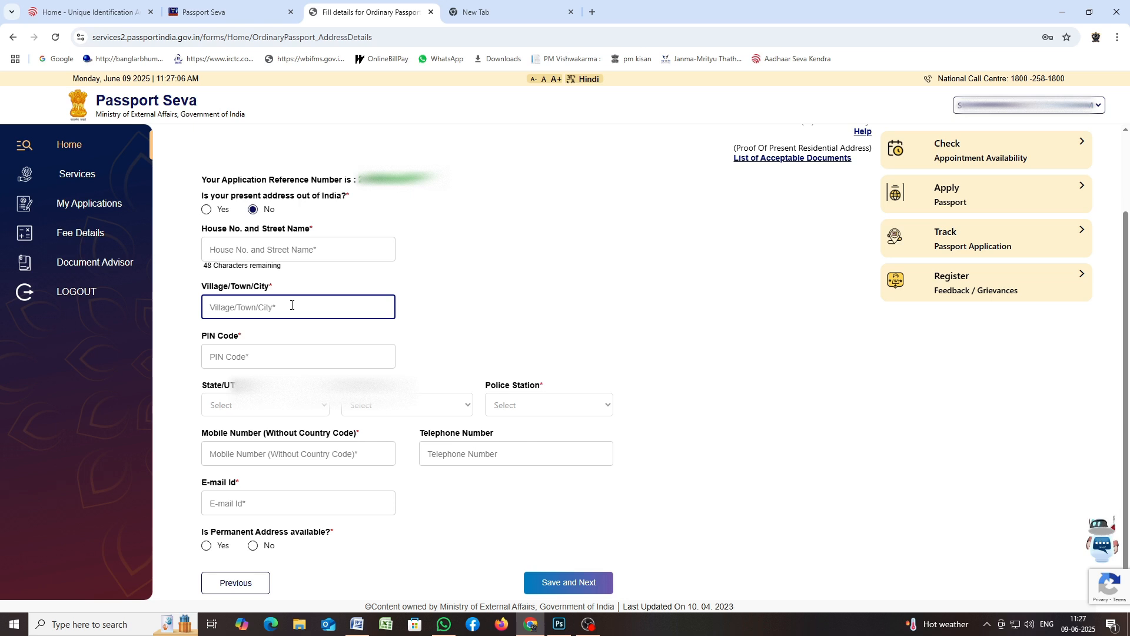
key(Tab)
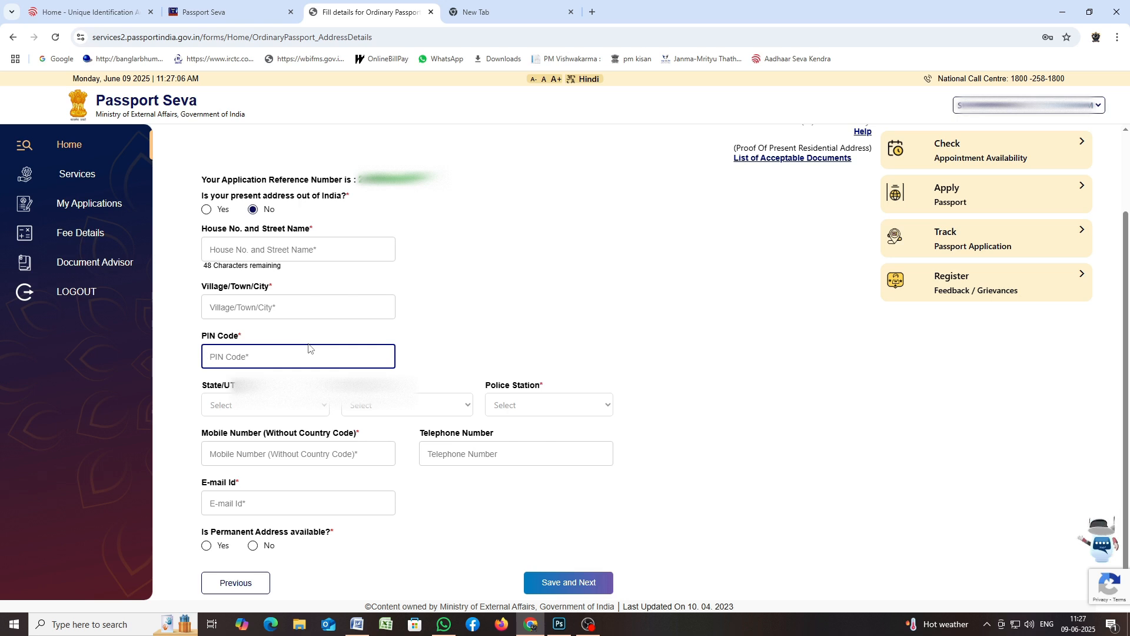
Answer Yes to permanent address availability and confirm saving the address details, declining the browser's offer to store the address.
click(206, 545)
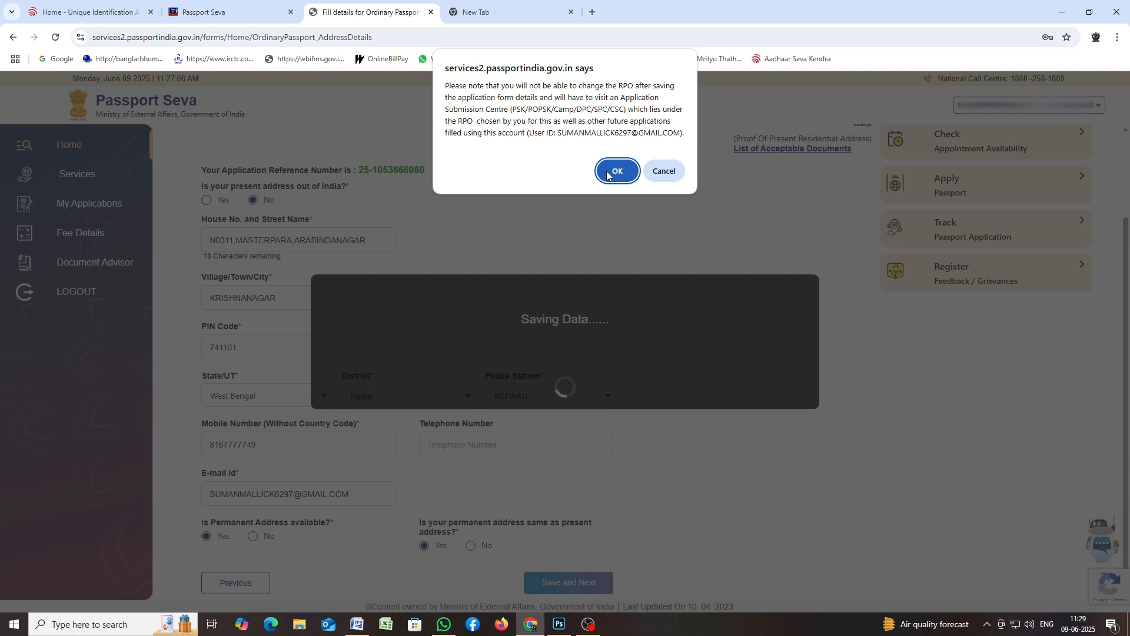
click(607, 175)
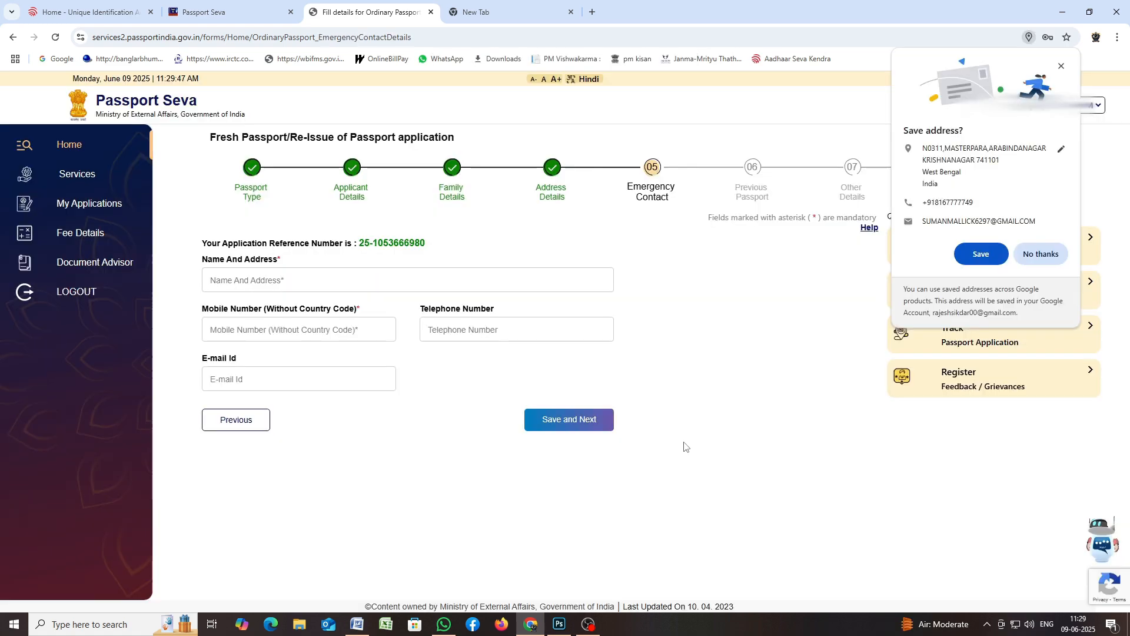
click(1031, 256)
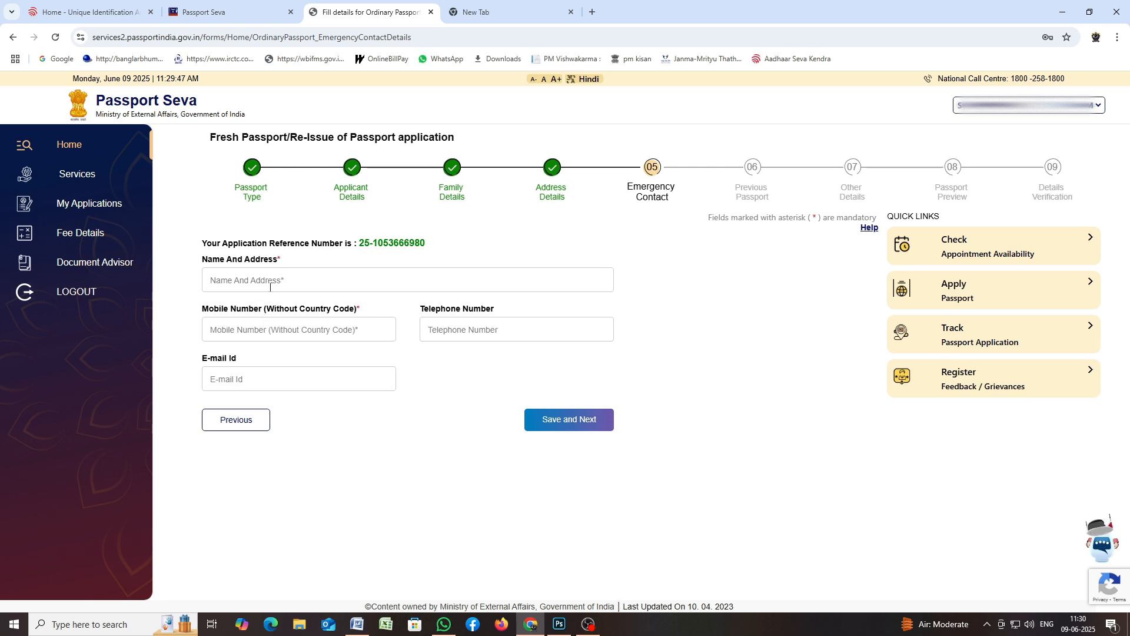
Save the emergency contact details, then answer No to identity certificate, never held diplomatic/official passport, and No to applied-but-not-issued, saving the previous passport section.
click(568, 419)
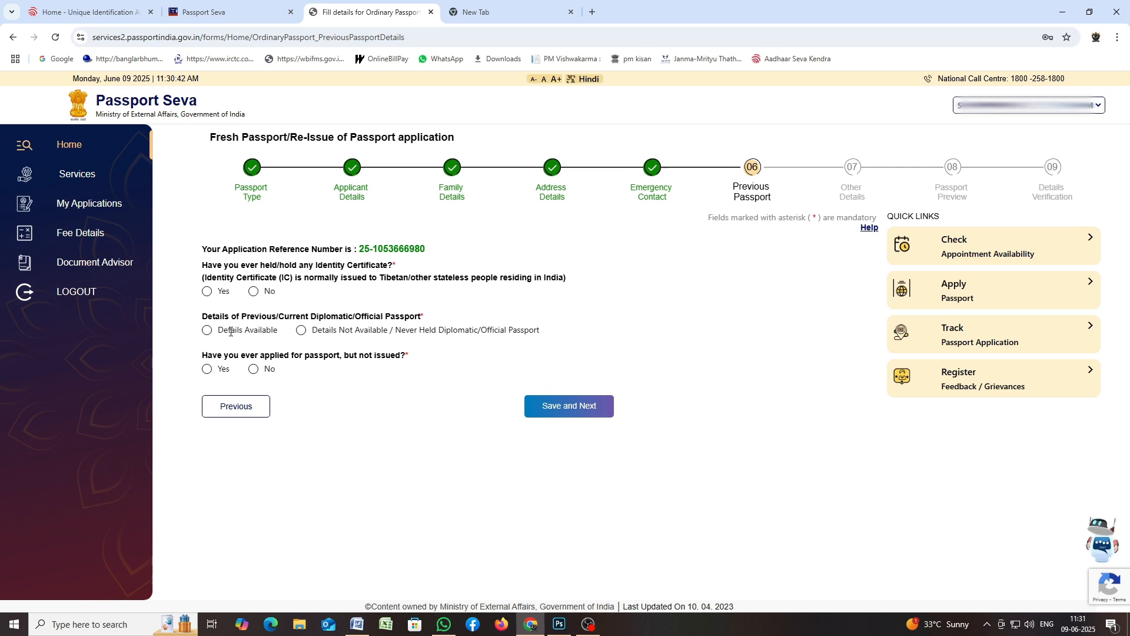
click(300, 331)
click(253, 291)
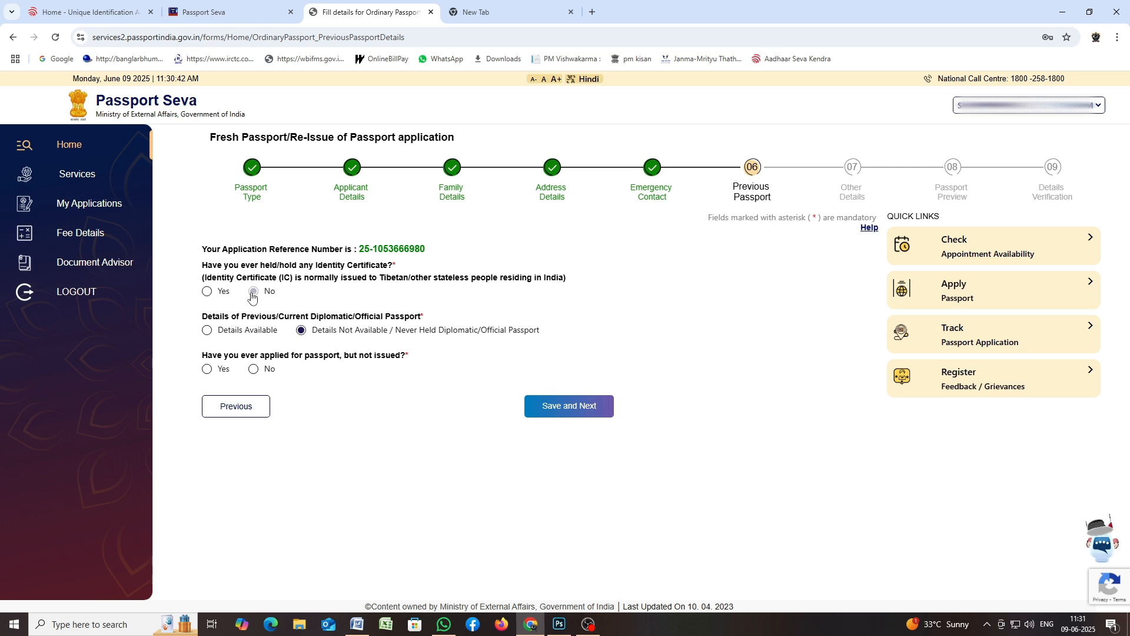
click(254, 369)
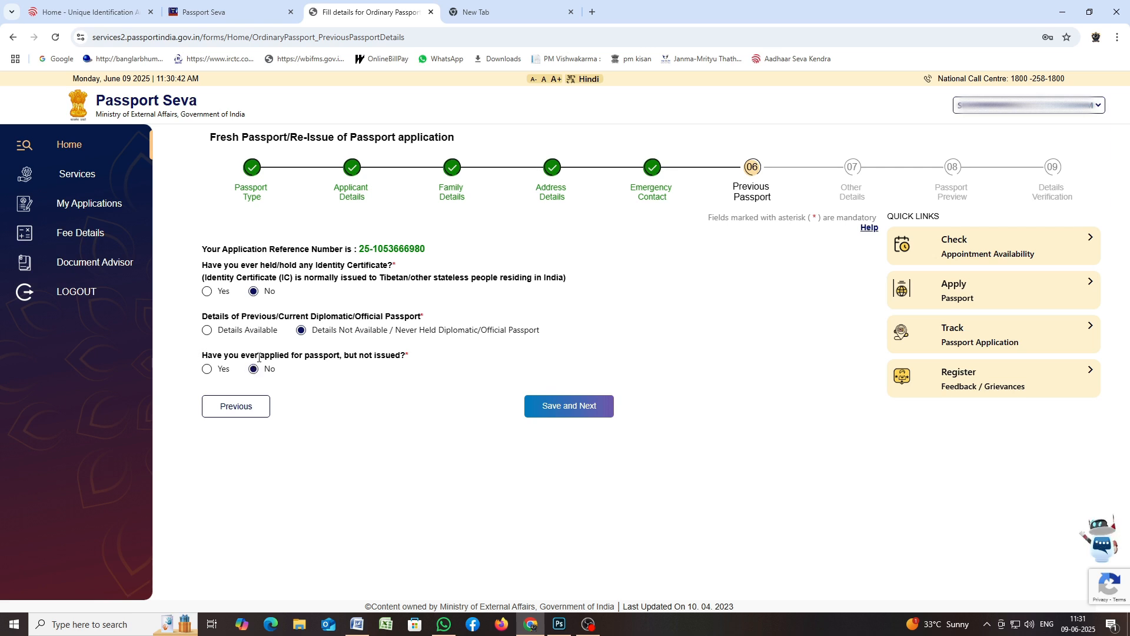
click(570, 406)
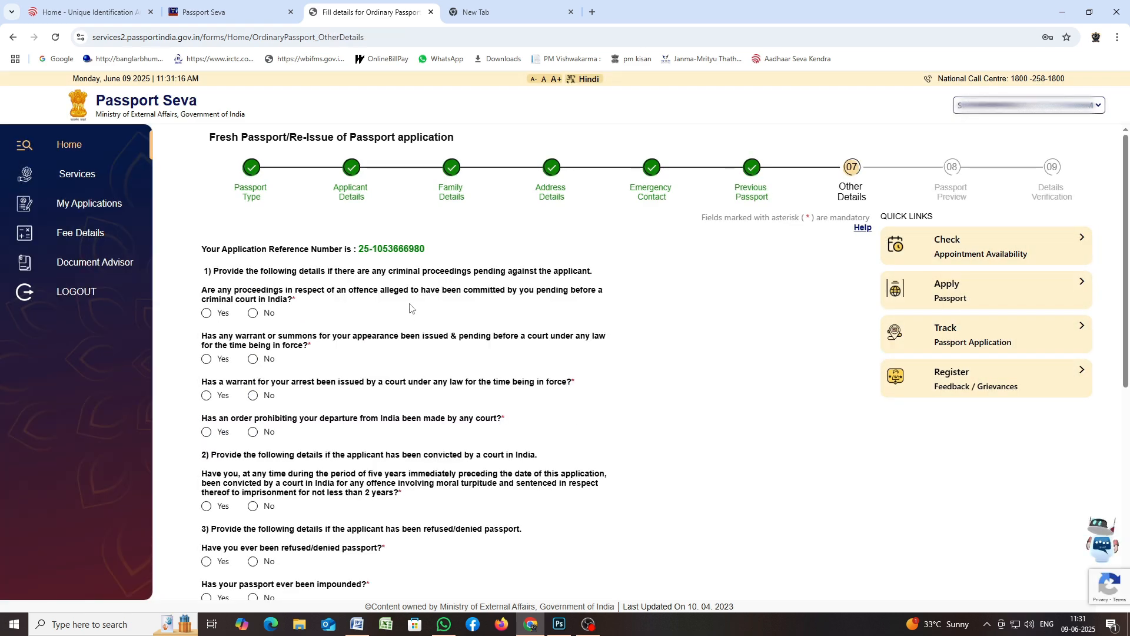
Answer No to all four criminal proceedings questions and to the question about a court conviction within the past five years.
scroll(410, 308, down, 1)
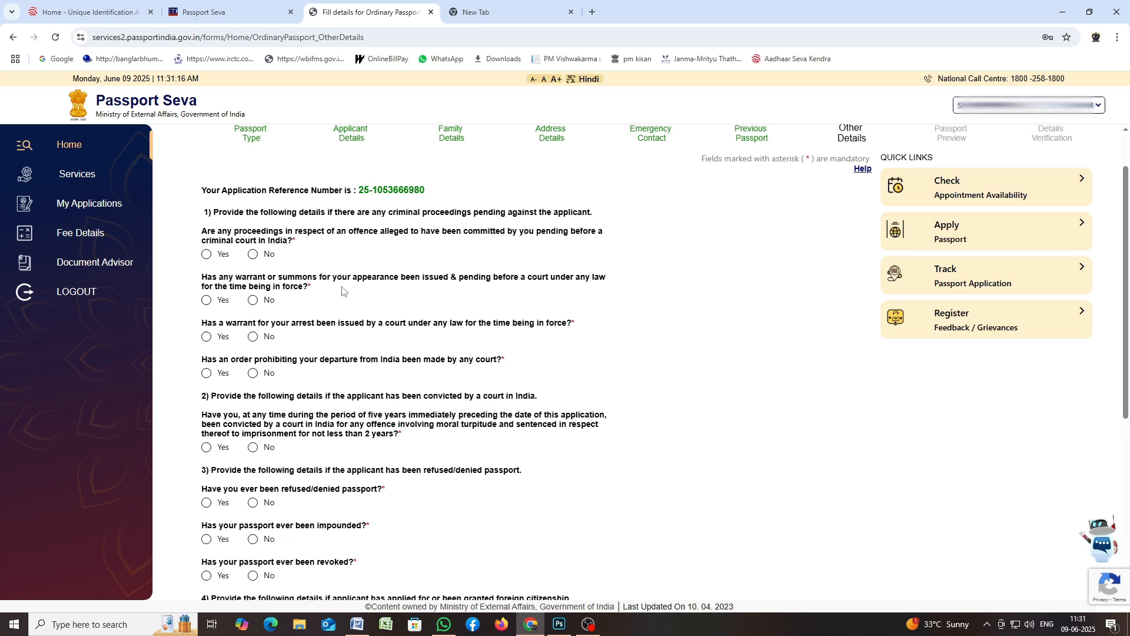
click(253, 254)
click(253, 300)
scroll(257, 305, down, 1)
click(253, 277)
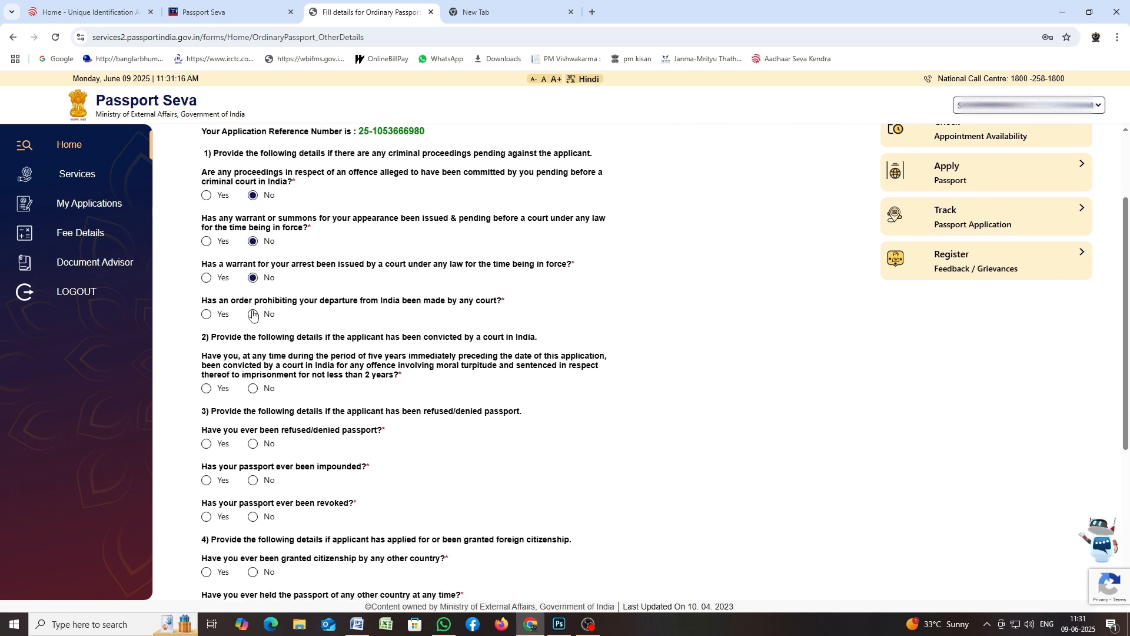
click(254, 318)
scroll(302, 327, down, 1)
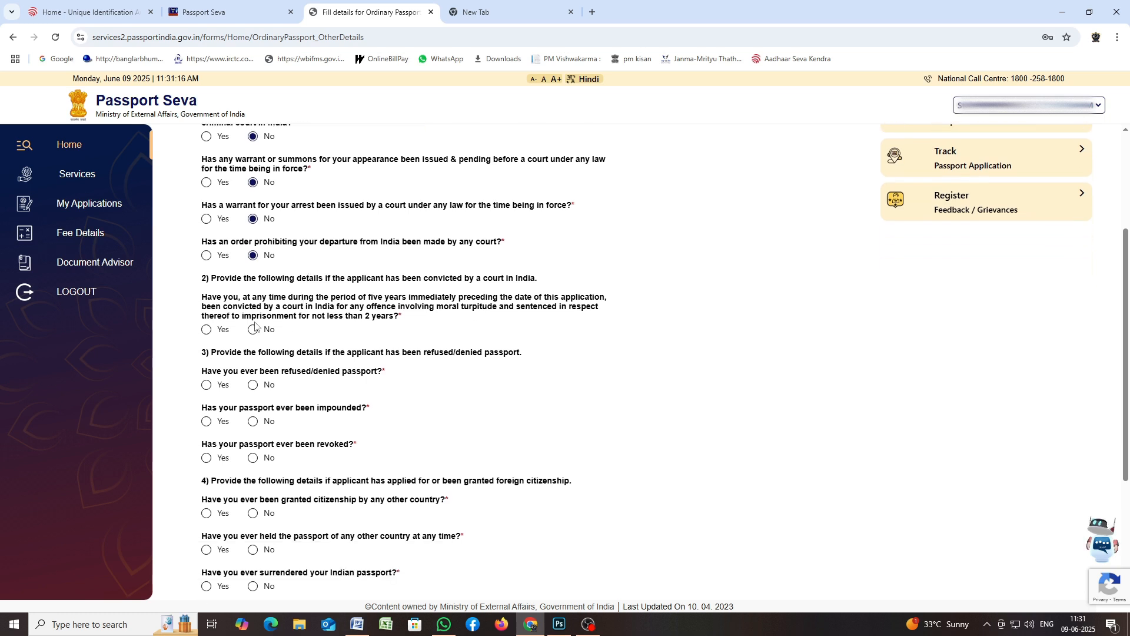
click(253, 330)
Answer No to ever having a passport refused or denied, impounded, or revoked.
scroll(253, 330, down, 2)
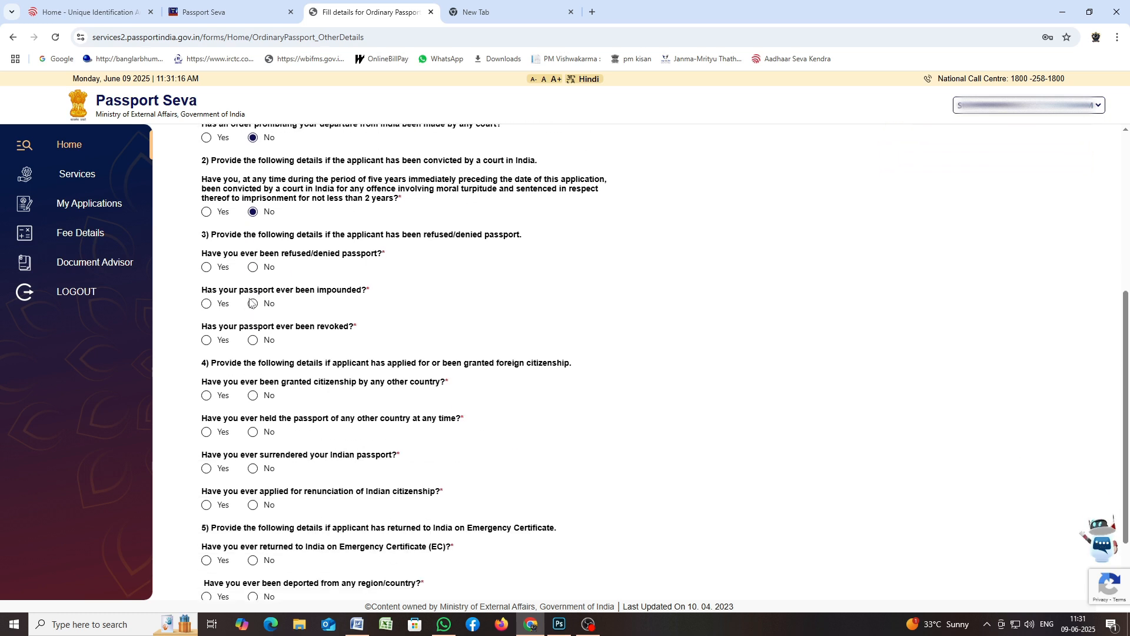
click(253, 267)
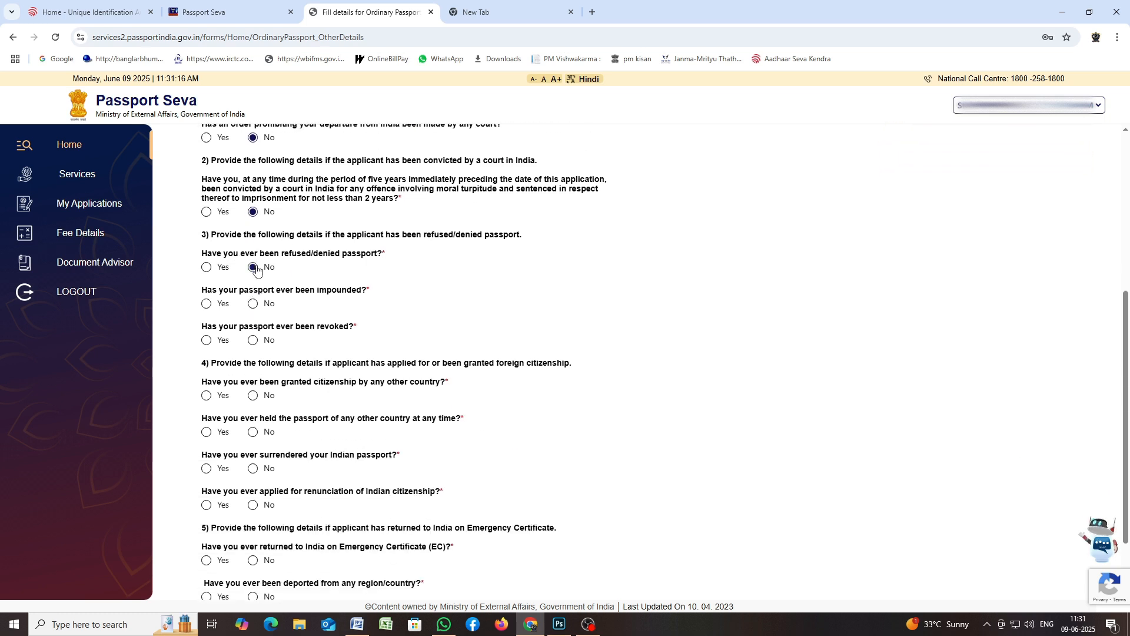
click(253, 304)
click(254, 340)
Answer No to the foreign citizenship, foreign passport, surrendered Indian passport and renunciation of Indian citizenship questions.
scroll(254, 344, down, 1)
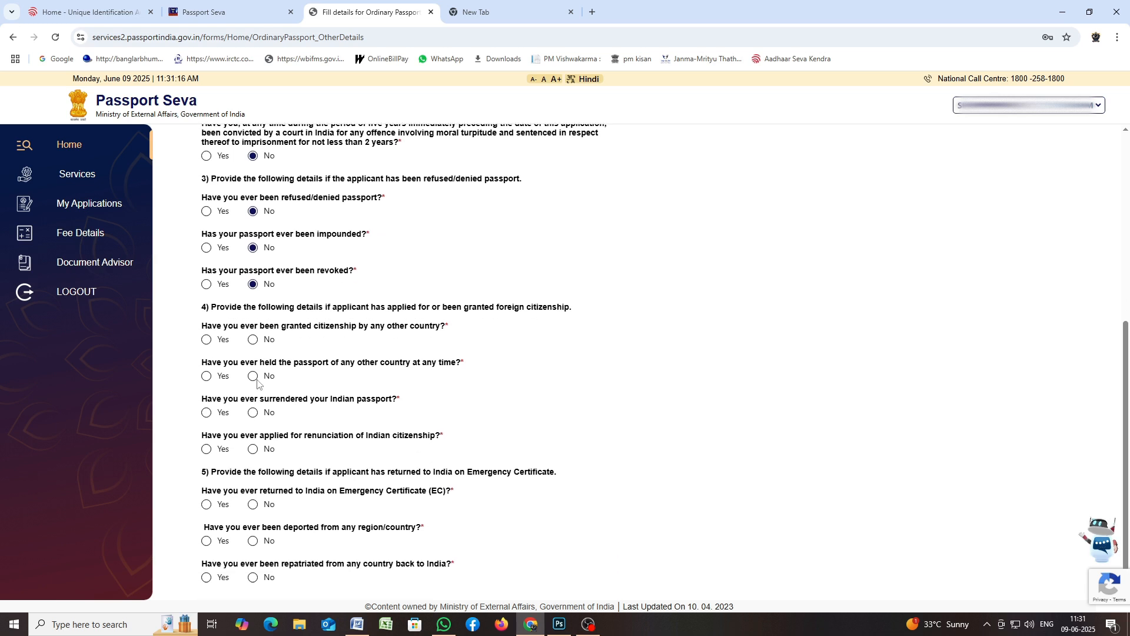
click(253, 336)
scroll(252, 331, down, 1)
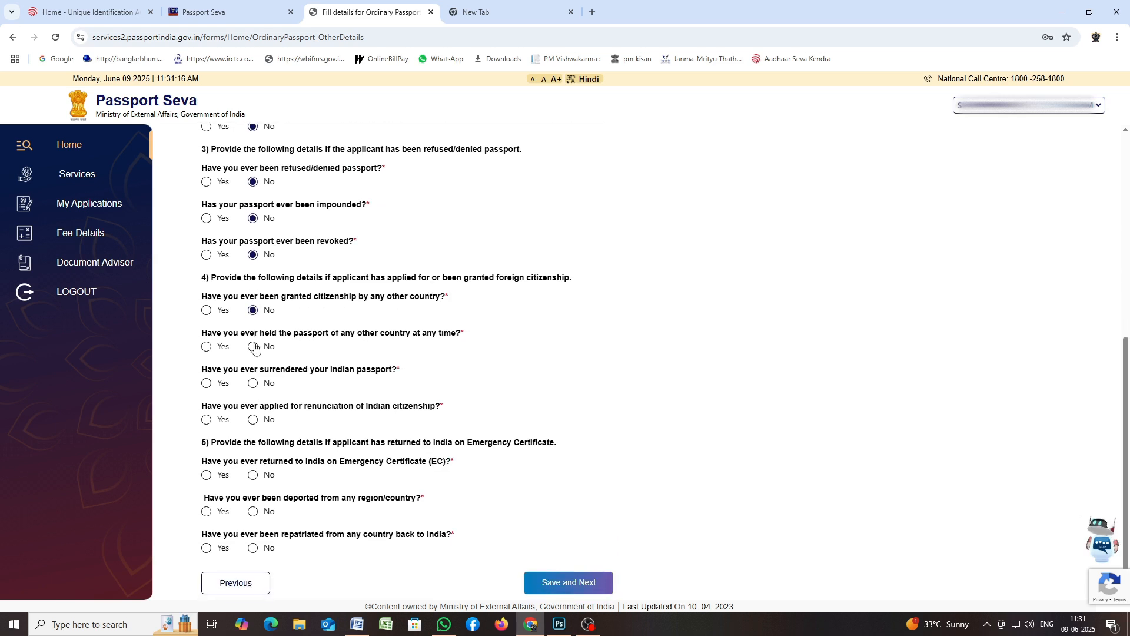
click(253, 347)
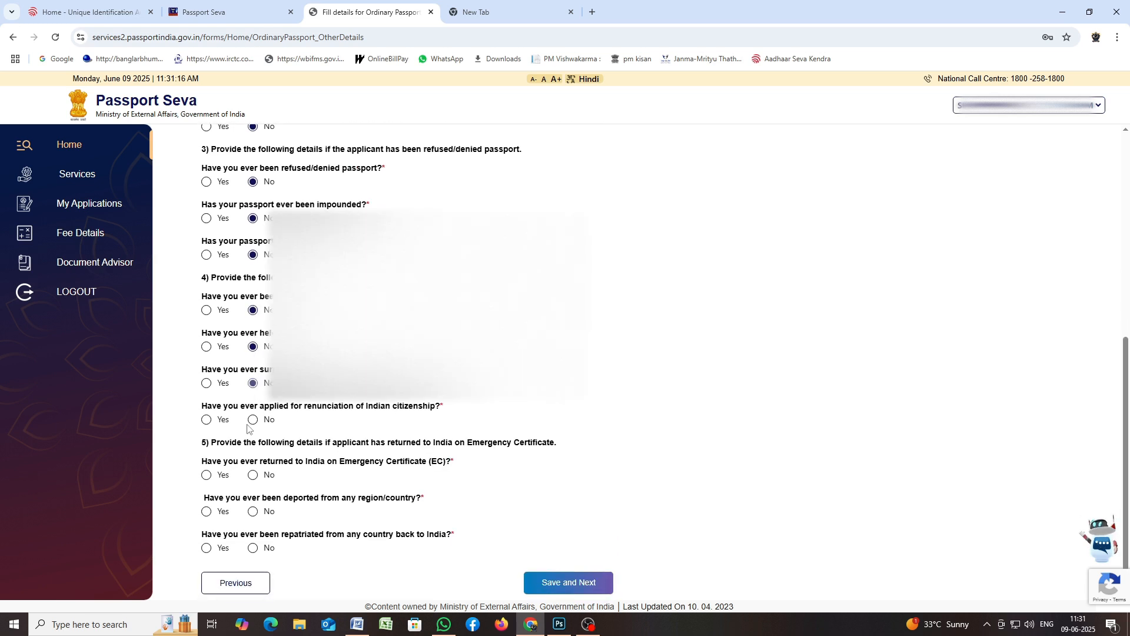
click(253, 383)
click(252, 420)
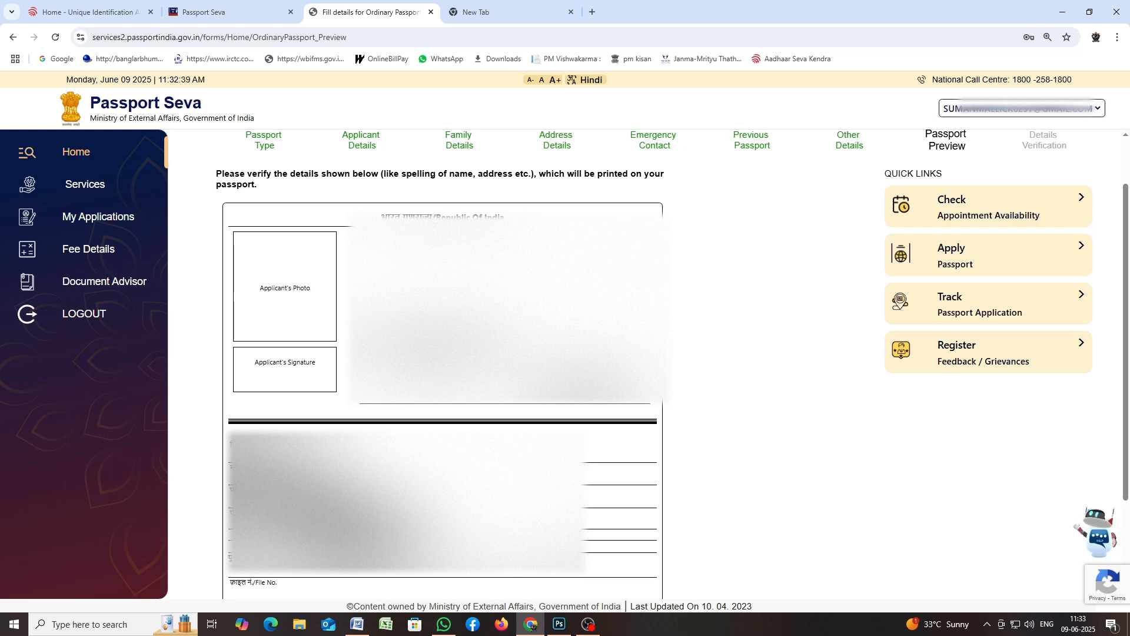
Review the passport preview, agree that the information and particulars are true and correct, and save the section.
scroll(648, 365, down, 1)
scroll(398, 497, down, 1)
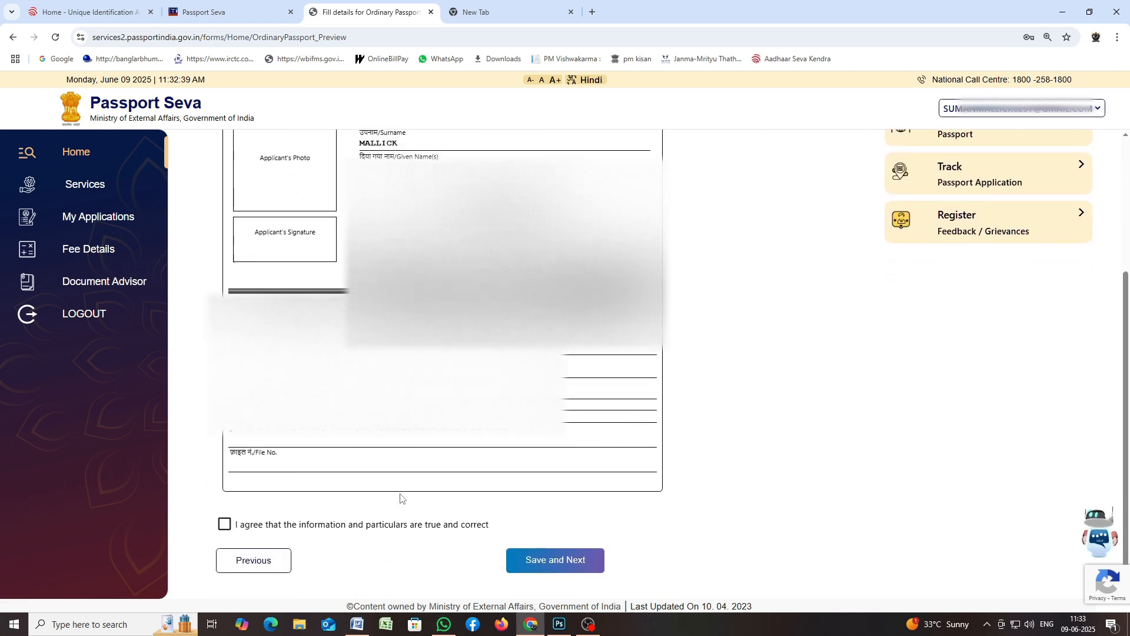
click(226, 526)
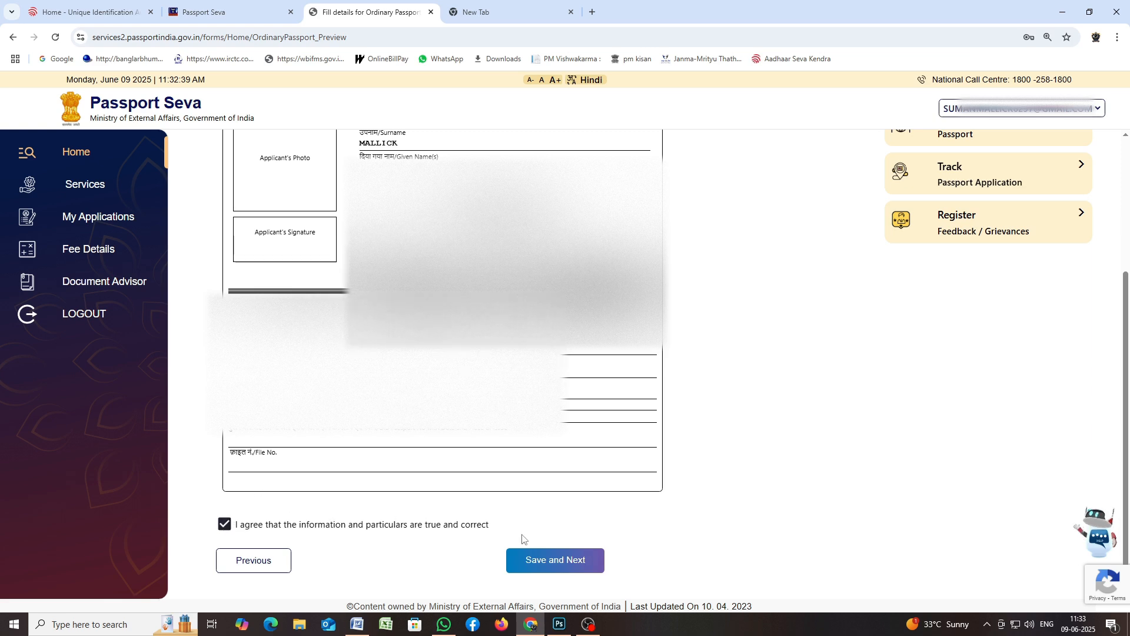
click(562, 571)
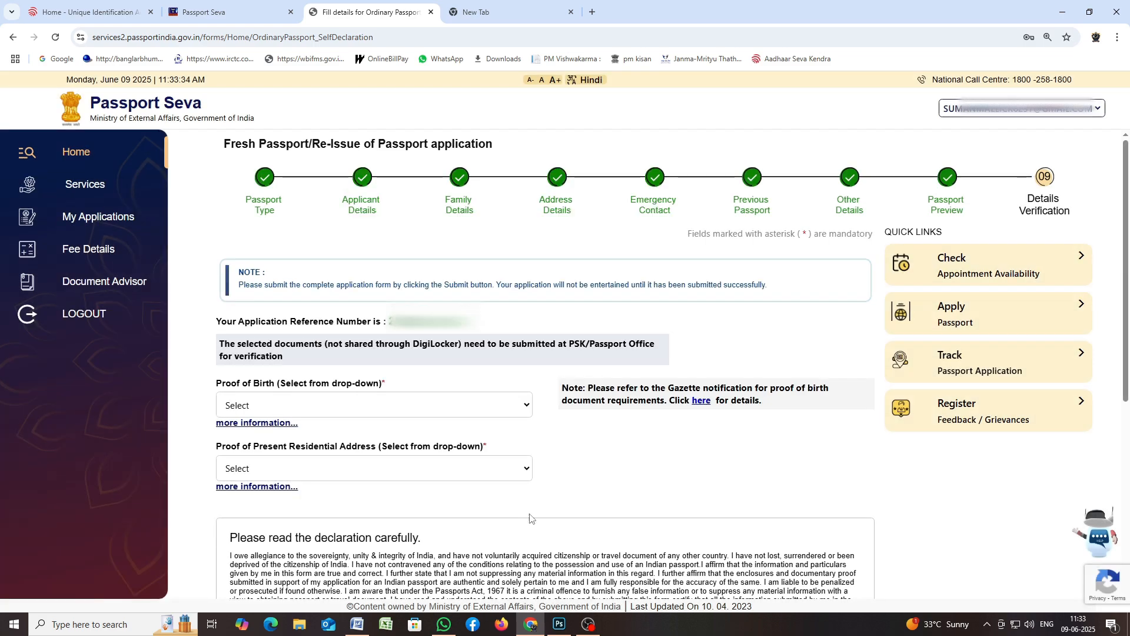
Choose the birth certificate from the Registrar of Births and Deaths as proof of birth and Aadhaar Card (Address Proof) as proof of present address.
scroll(518, 482, down, 2)
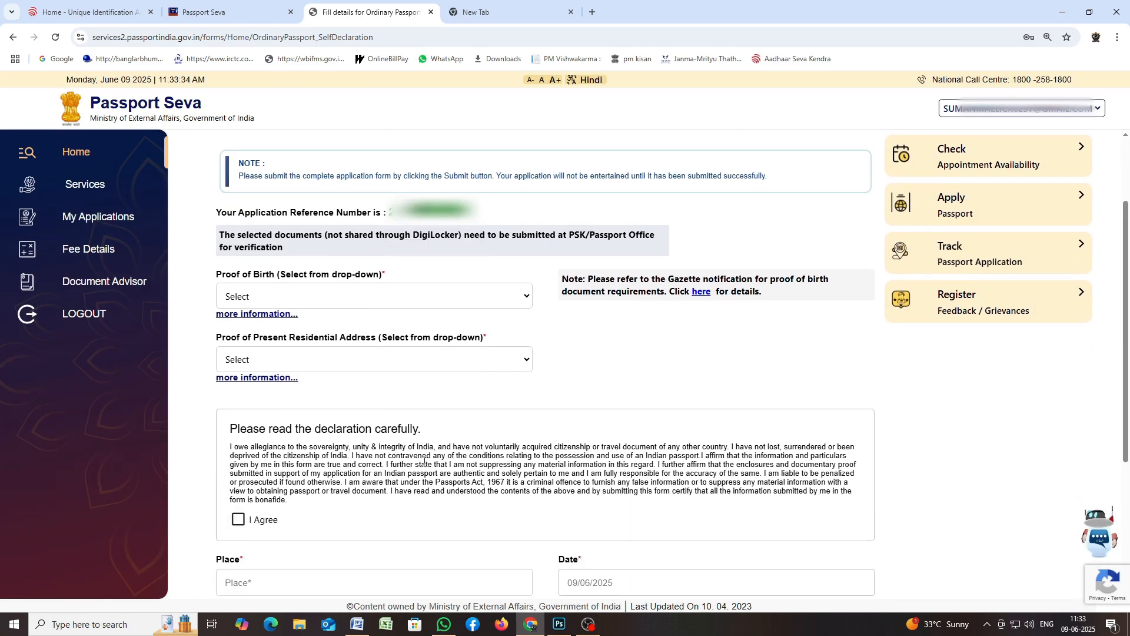
click(296, 296)
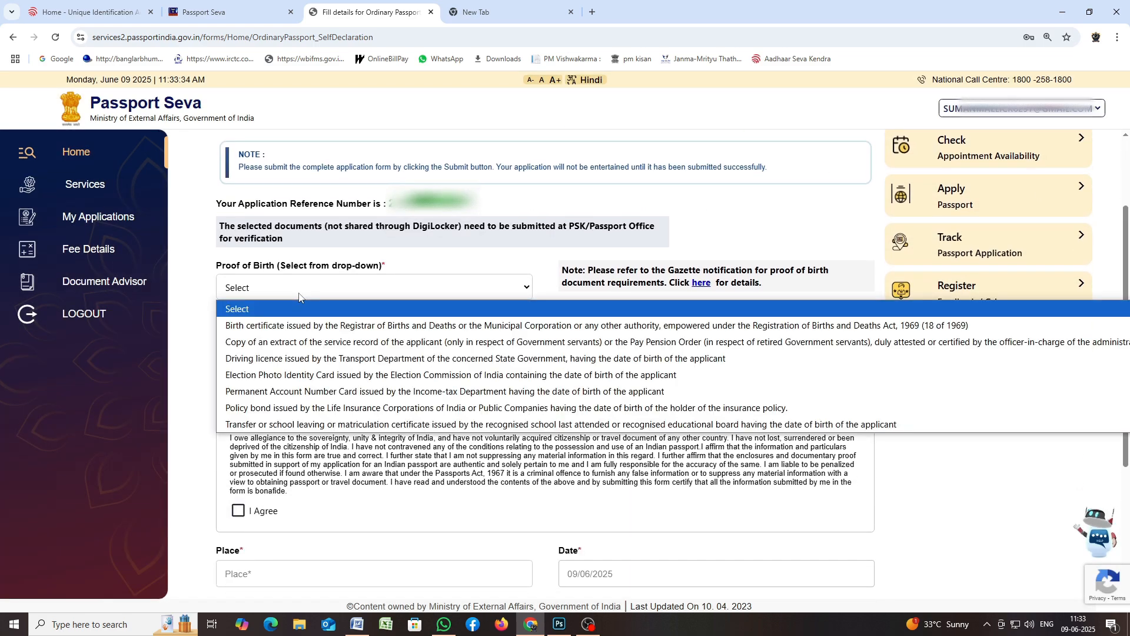
click(290, 324)
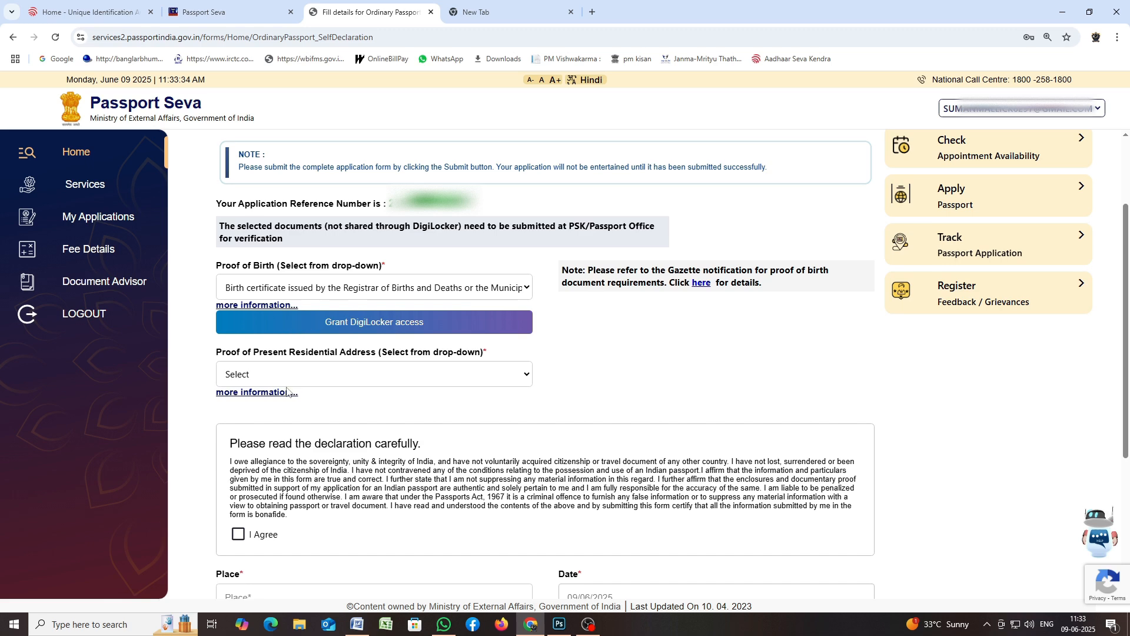
click(255, 376)
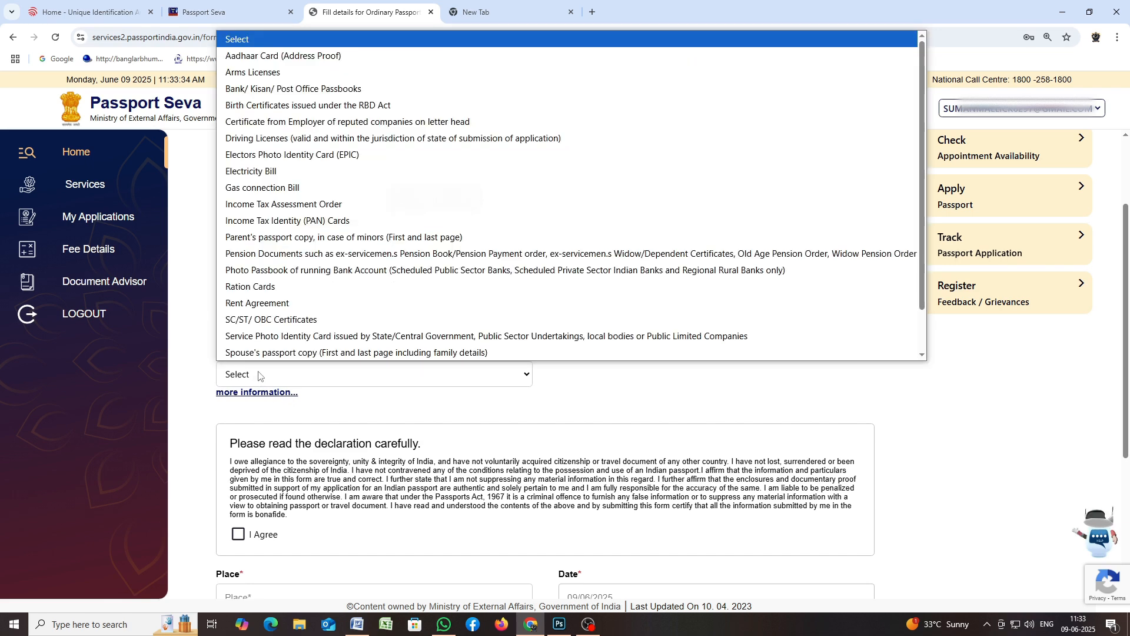
click(241, 56)
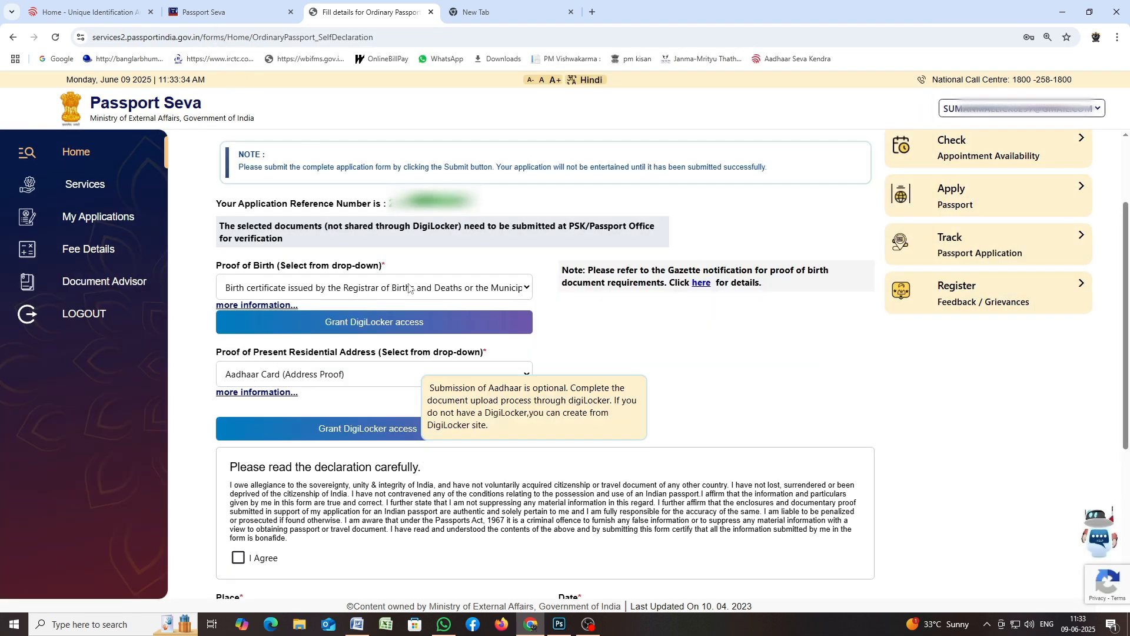
Agree to the declaration, enter KRISHNANAGAR as the place, and submit the passport application.
scroll(410, 288, down, 2)
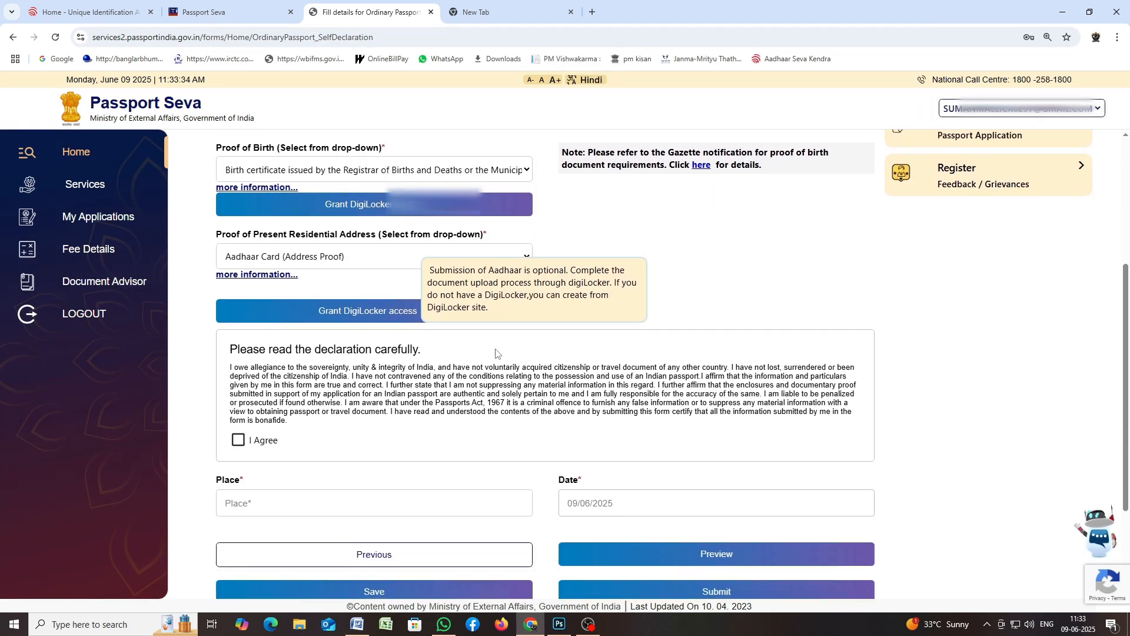
click(240, 445)
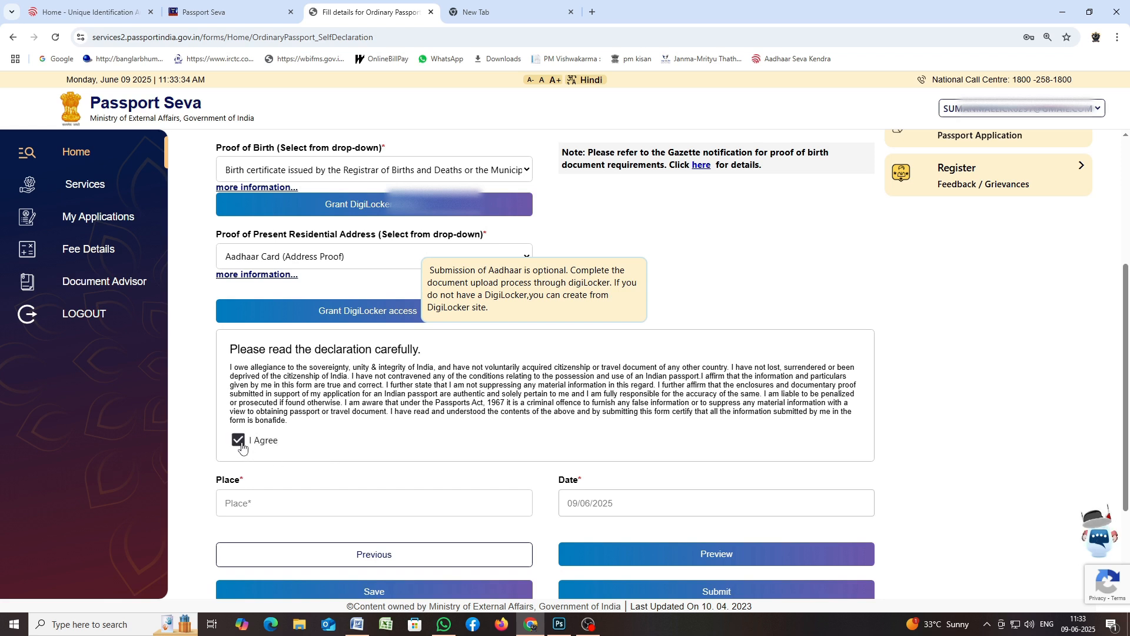
click(259, 499)
text(KR)
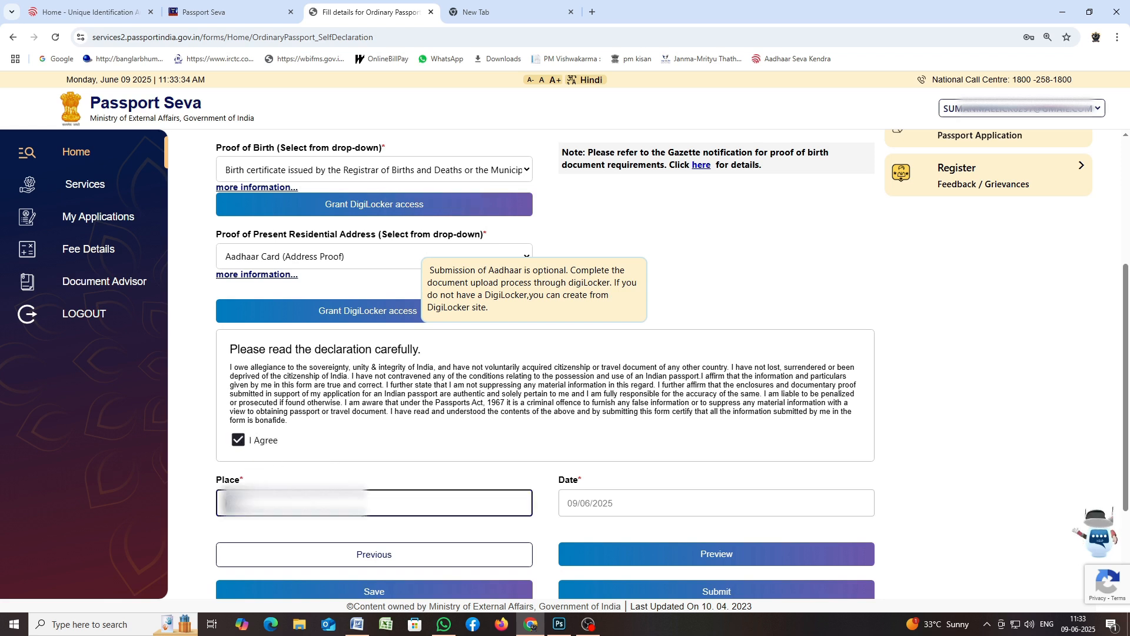
text(ISHNANAGAR)
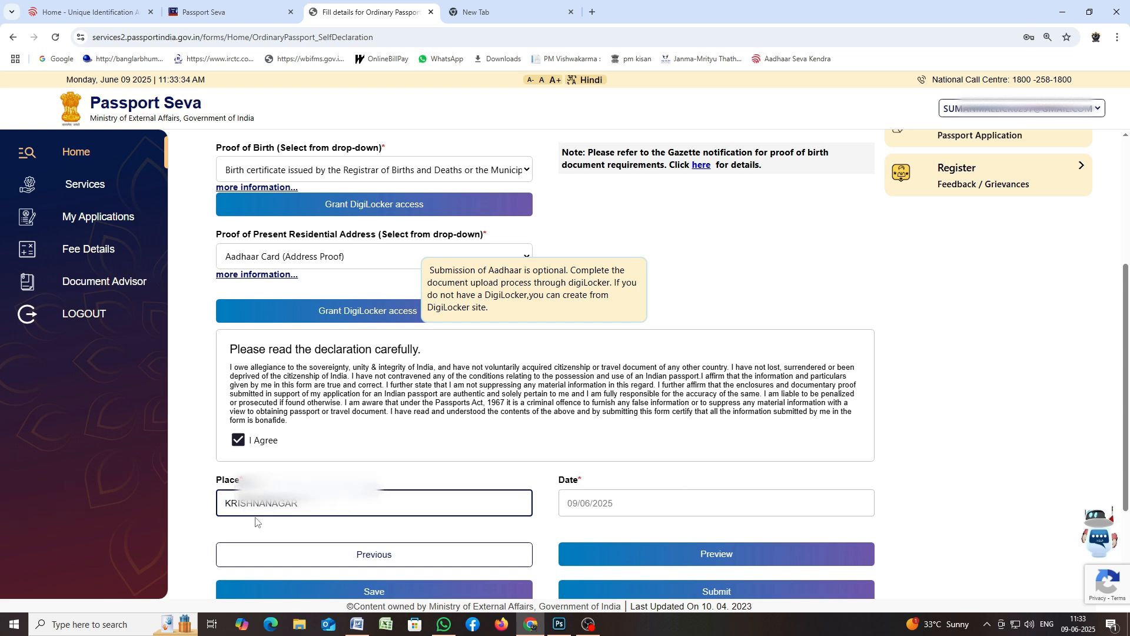
scroll(848, 552, down, 2)
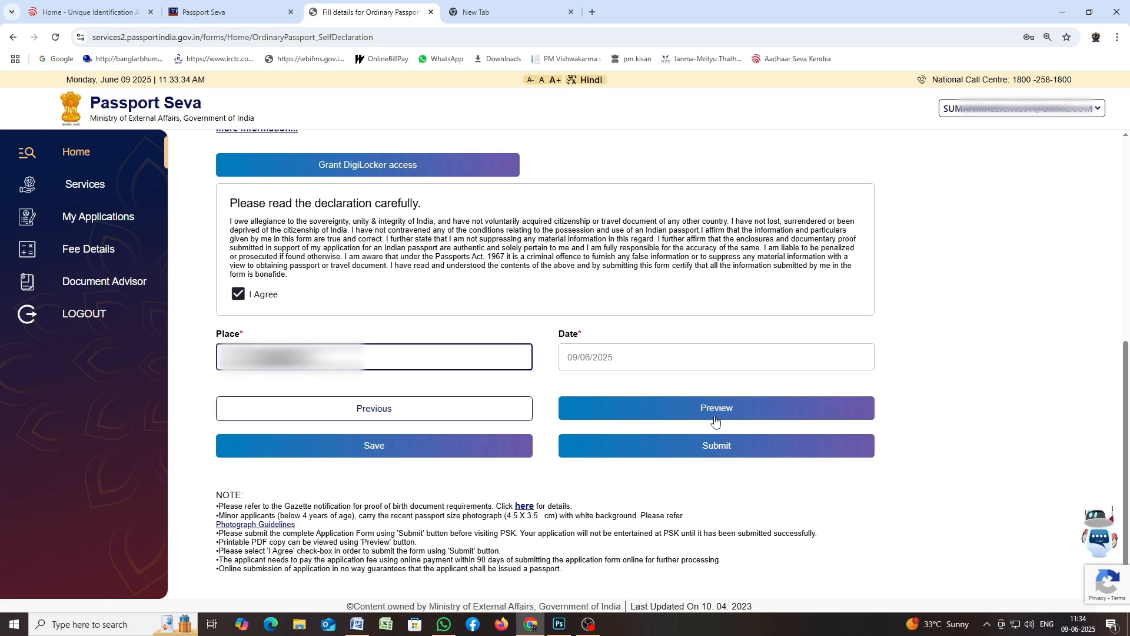
click(715, 447)
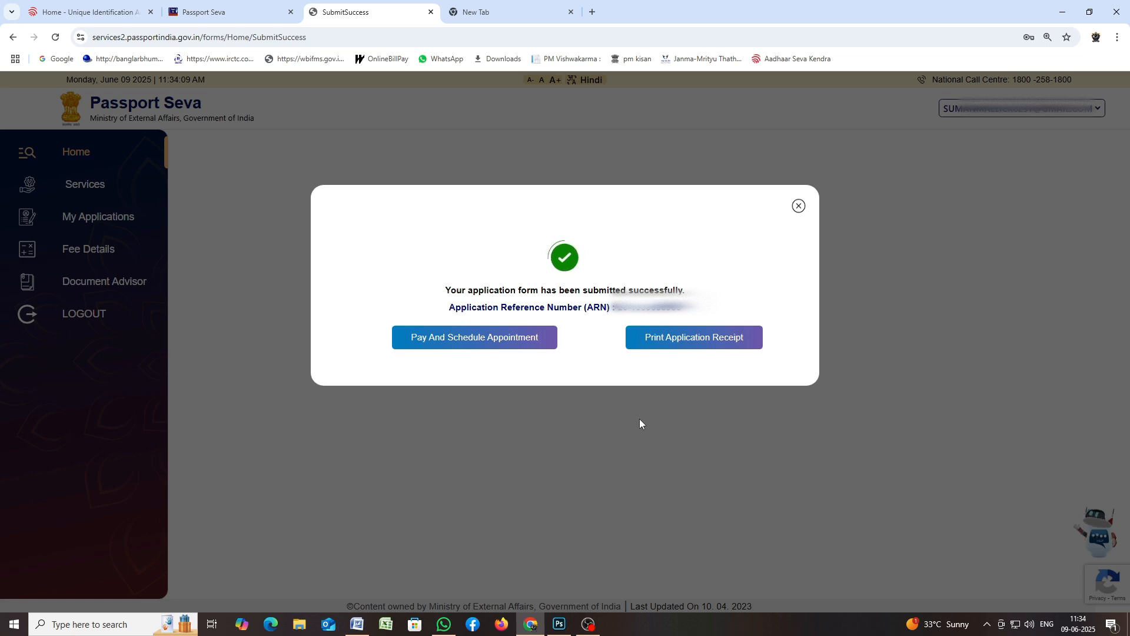
Proceed to pay and schedule an appointment, choosing POPSK Krishnanagar as the passport centre and confirming that location.
click(495, 338)
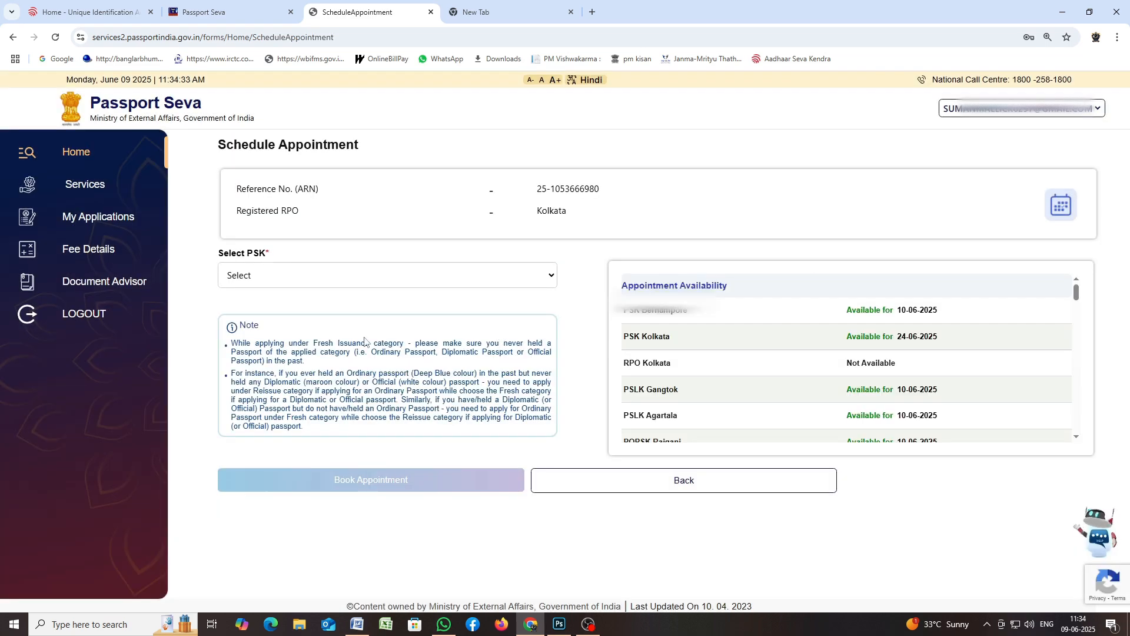
click(375, 285)
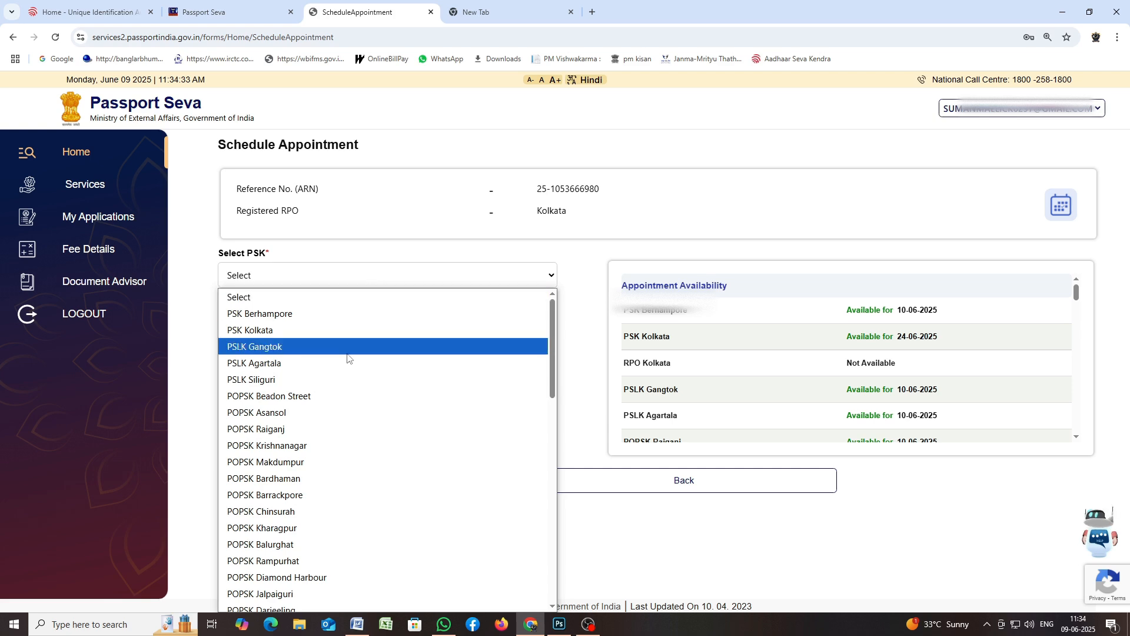
click(313, 446)
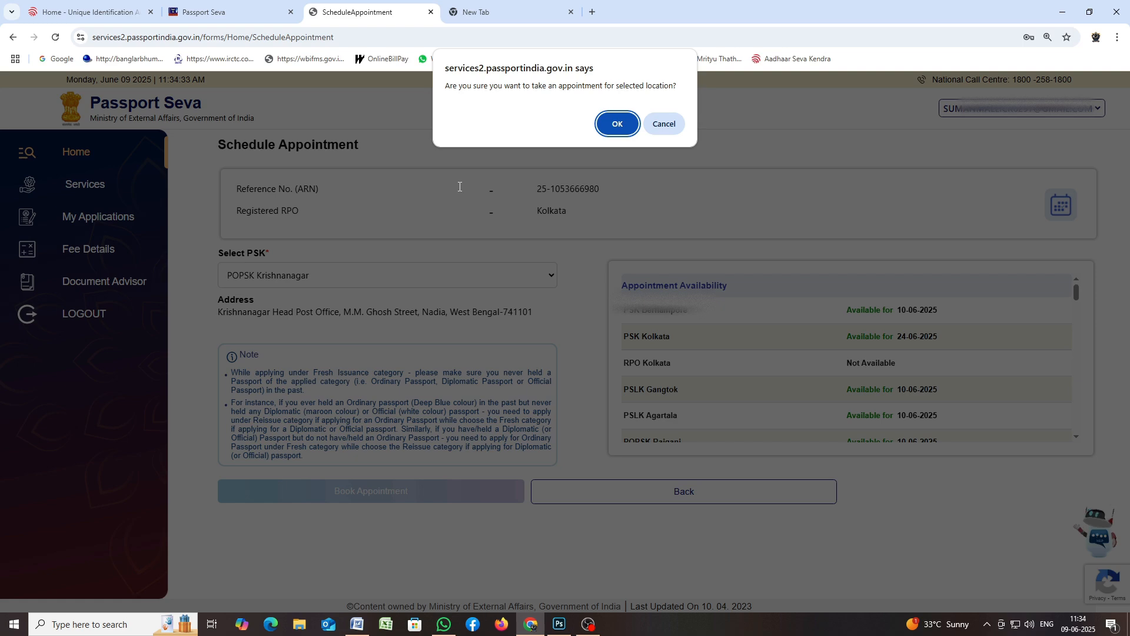
click(617, 124)
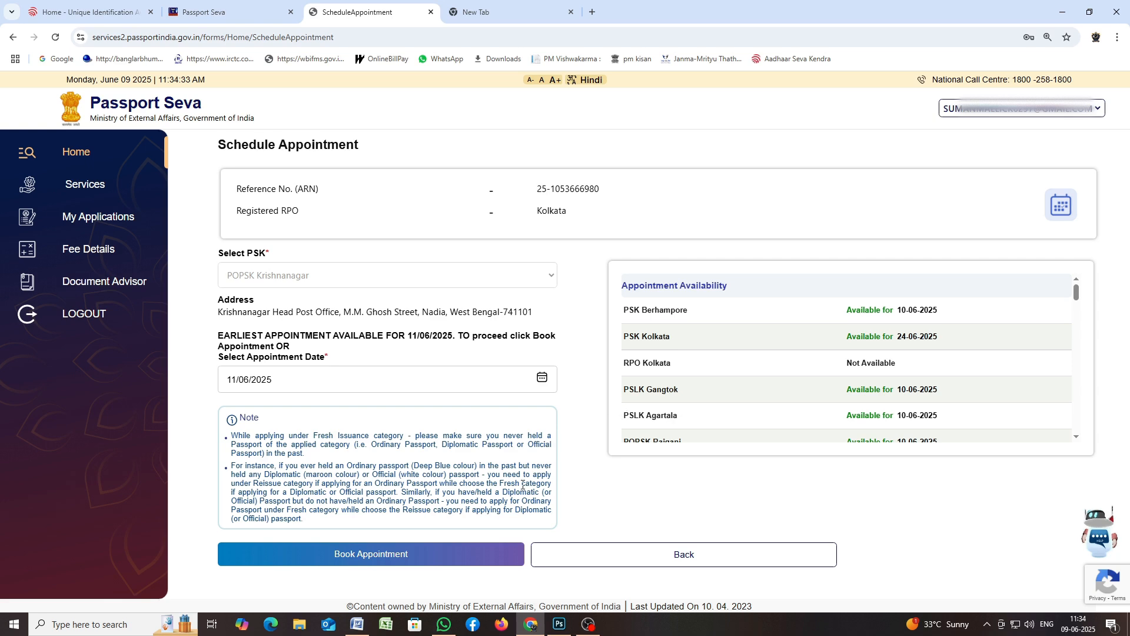
Book the appointment for 11/06/2025 at the selected location and proceed to the online payment of the passport fee.
click(439, 561)
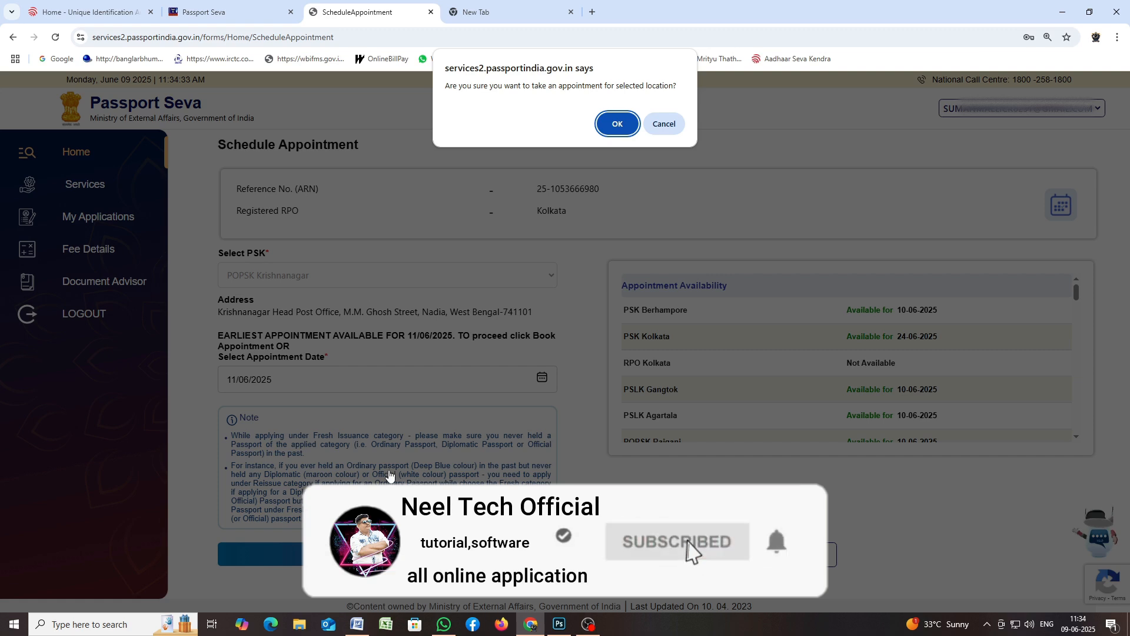
click(675, 129)
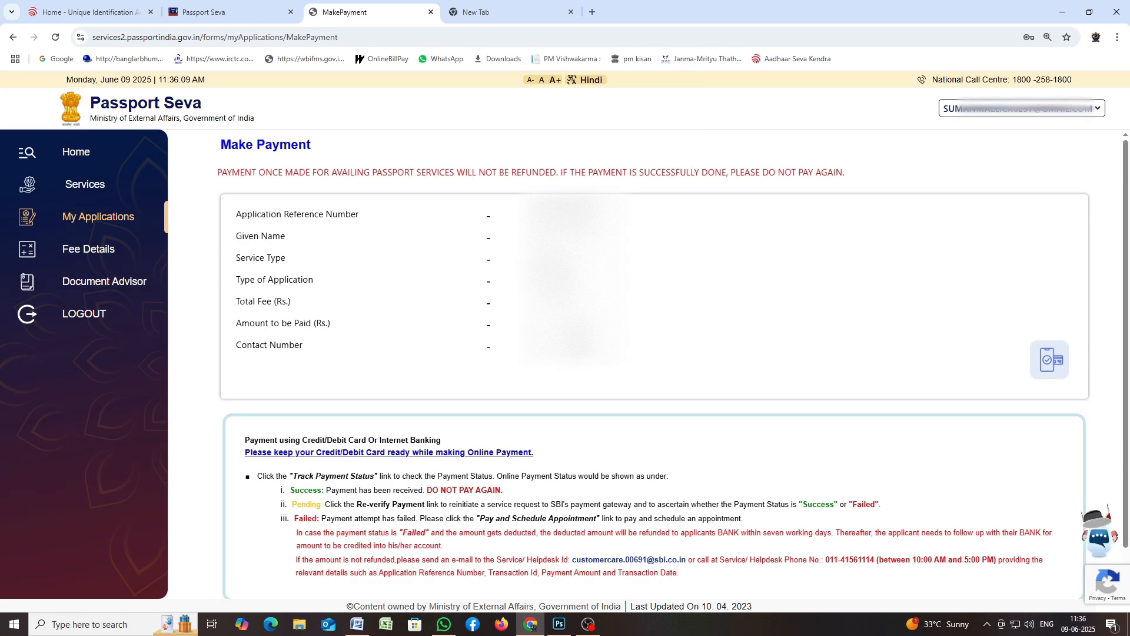
scroll(590, 318, down, 2)
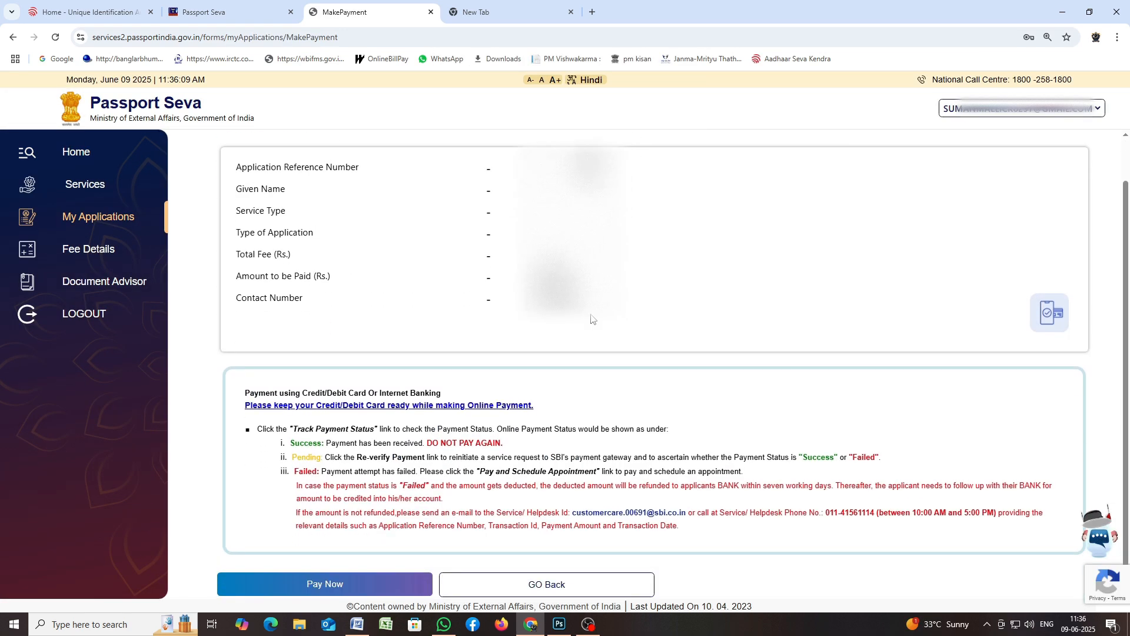
click(332, 585)
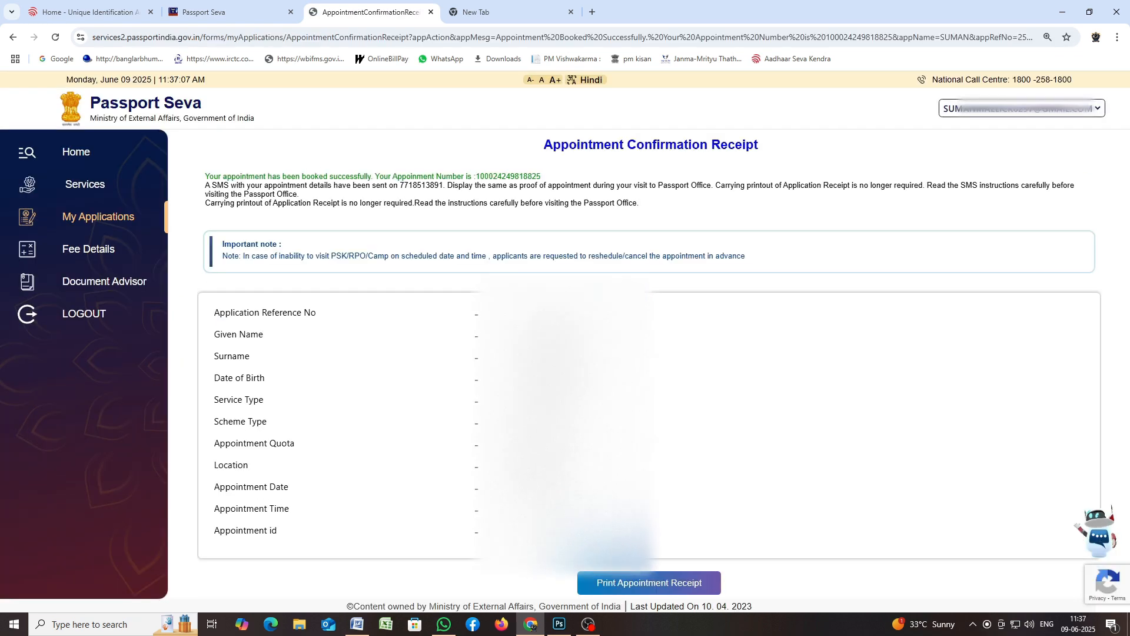
Open the appointment receipt details from the booking confirmation and bring up the printable online application receipt.
scroll(743, 521, down, 1)
click(647, 576)
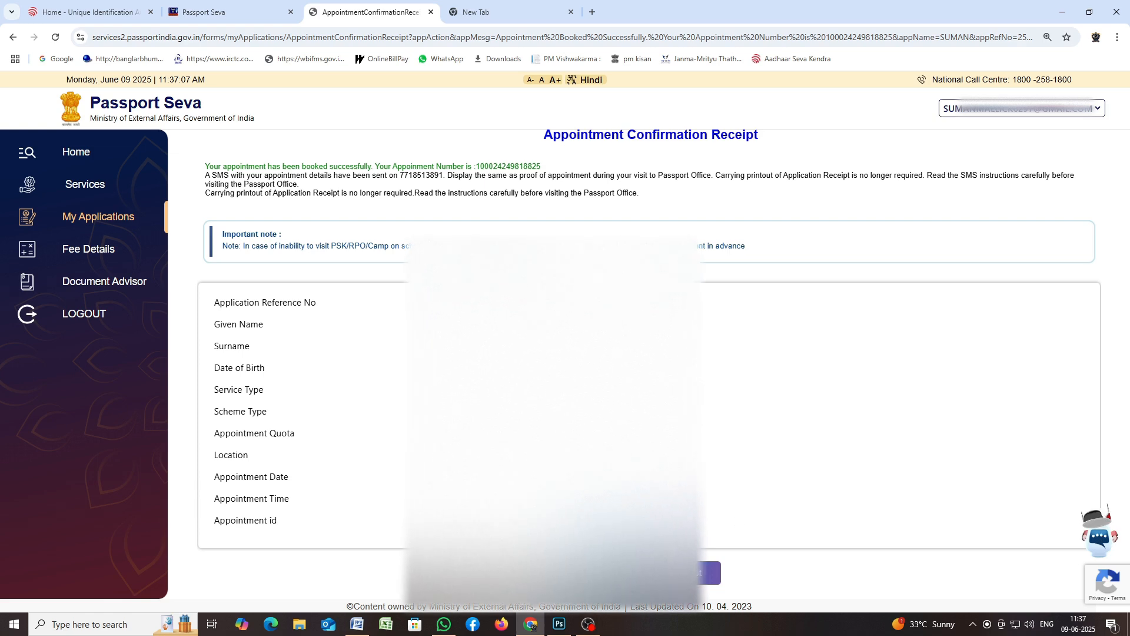
scroll(658, 366, down, 1)
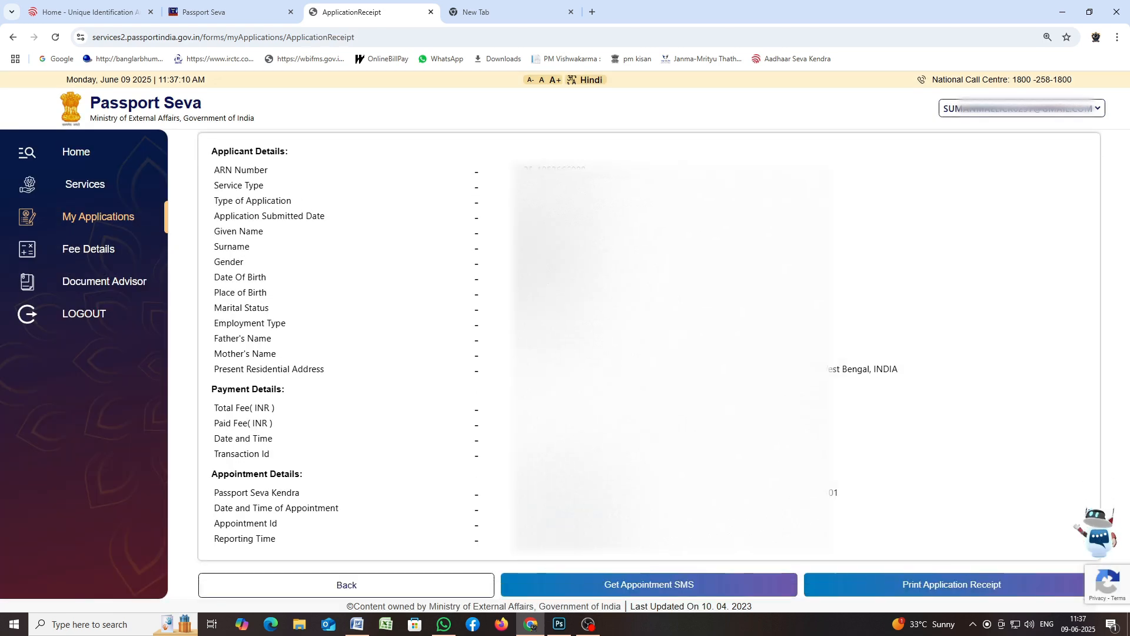
click(938, 583)
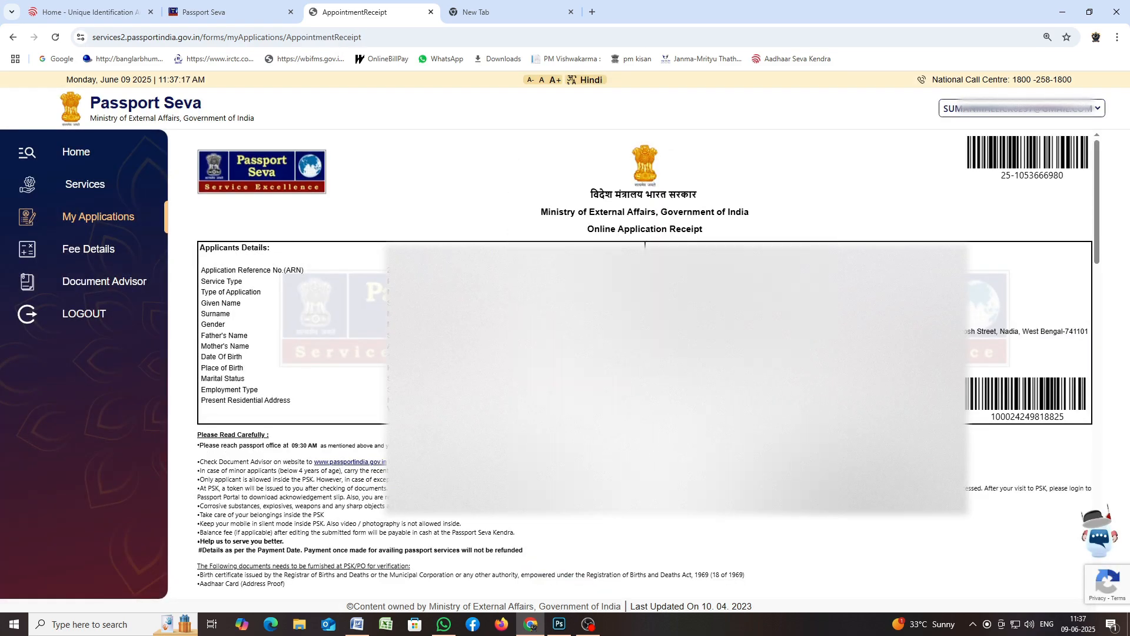
Open the print preview of the online application receipt and look through its pages.
scroll(875, 503, down, 10)
scroll(874, 503, down, 5)
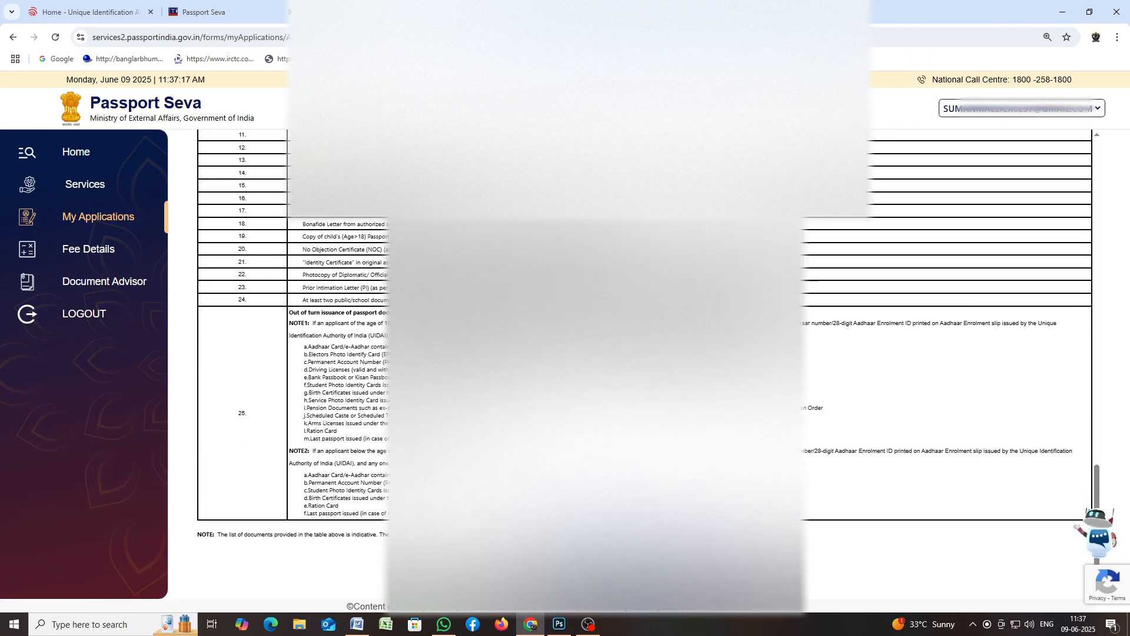
click(598, 588)
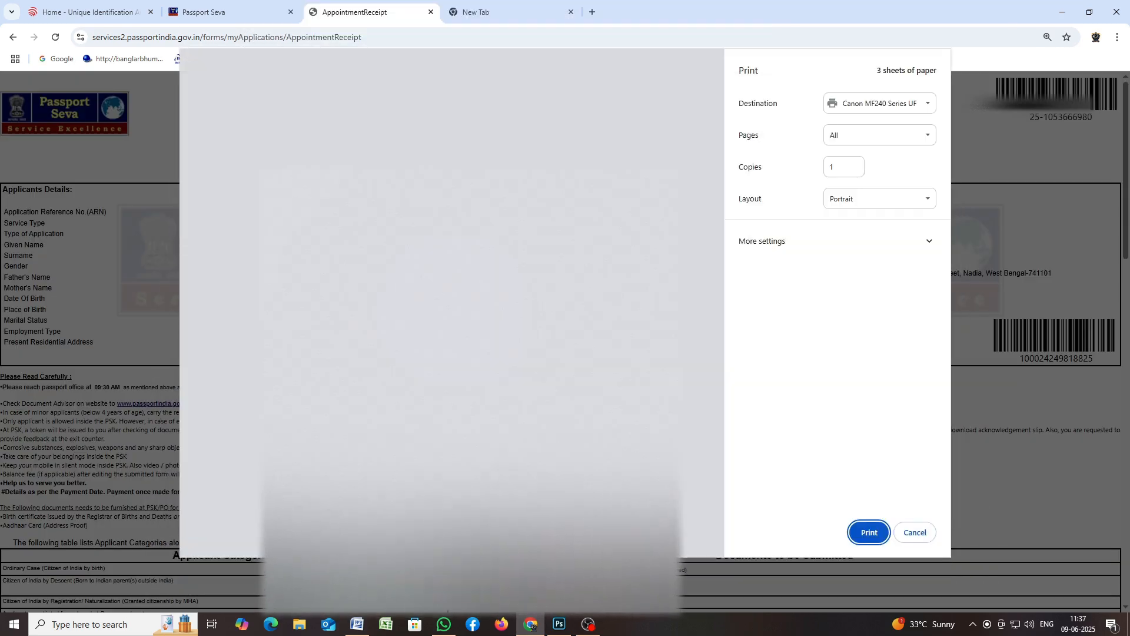
scroll(398, 414, down, 8)
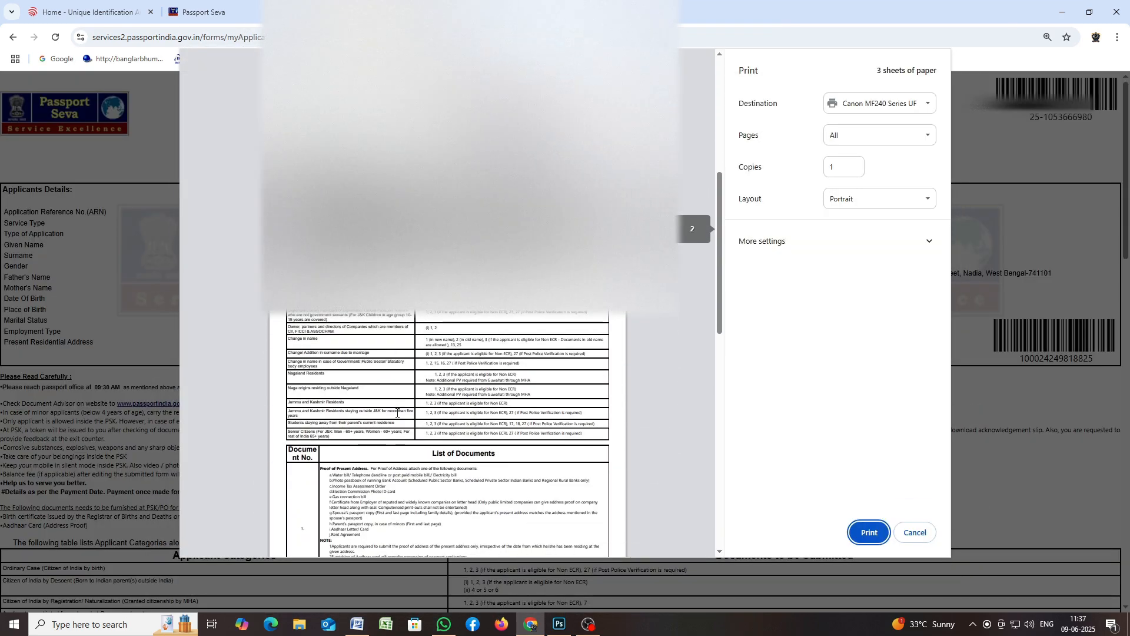
scroll(397, 413, up, 5)
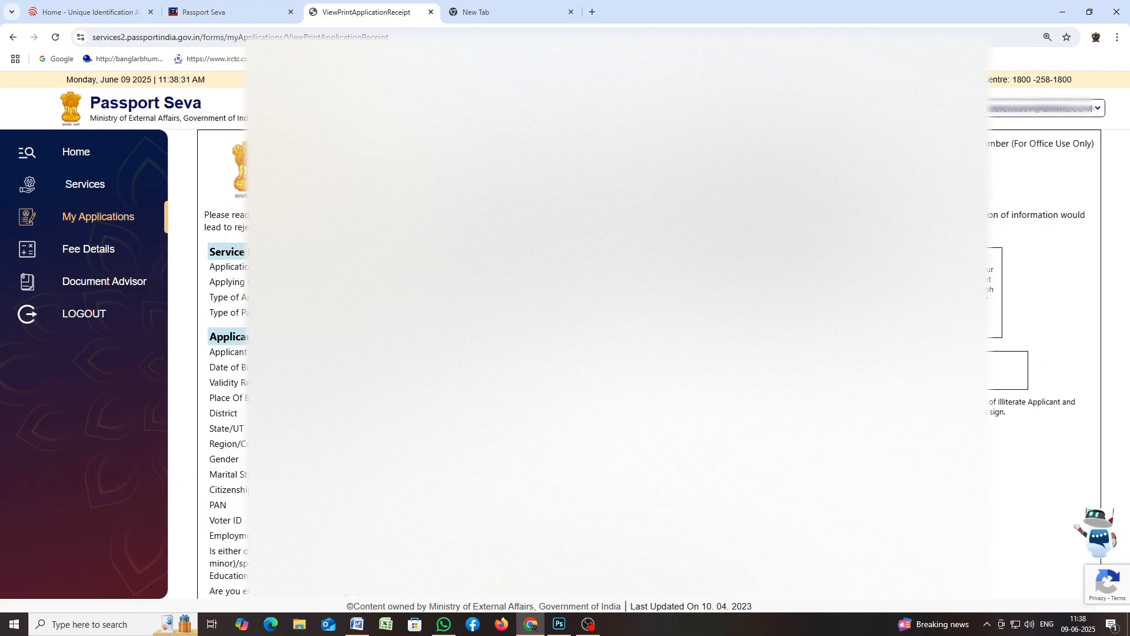
Open the print preview of the submitted passport application form and check its page layout.
scroll(617, 430, down, 20)
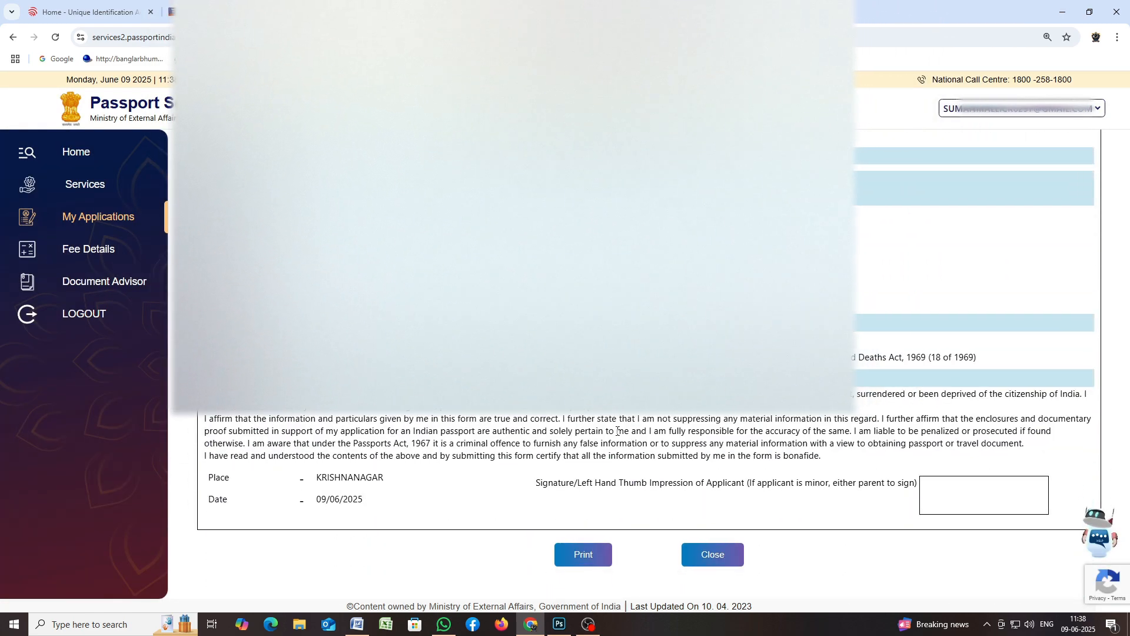
click(583, 554)
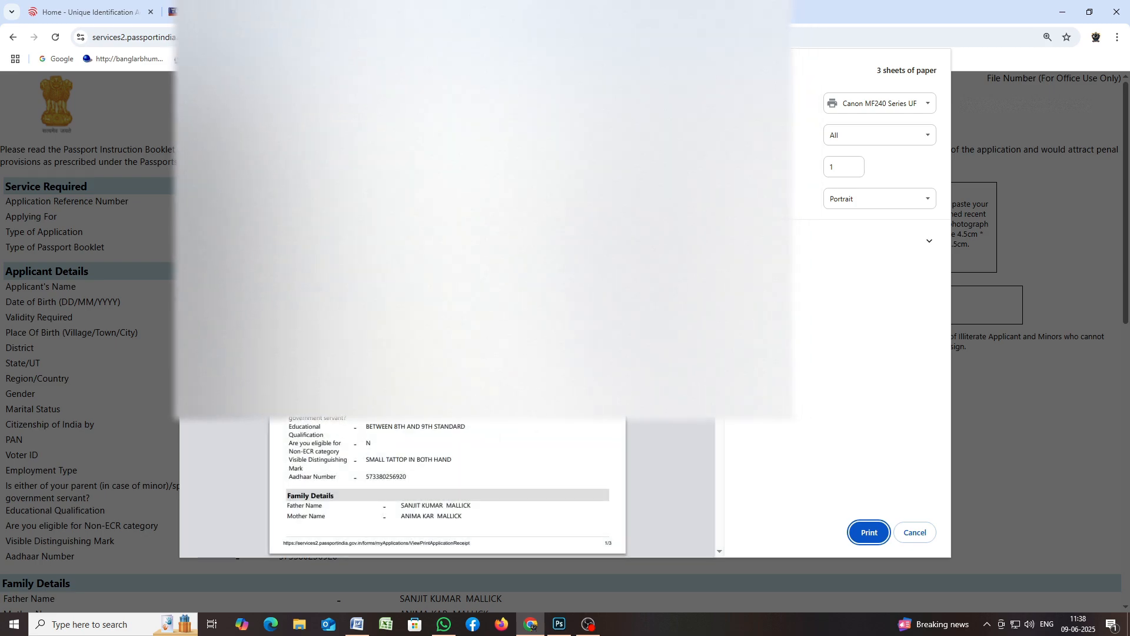
scroll(488, 433, down, 10)
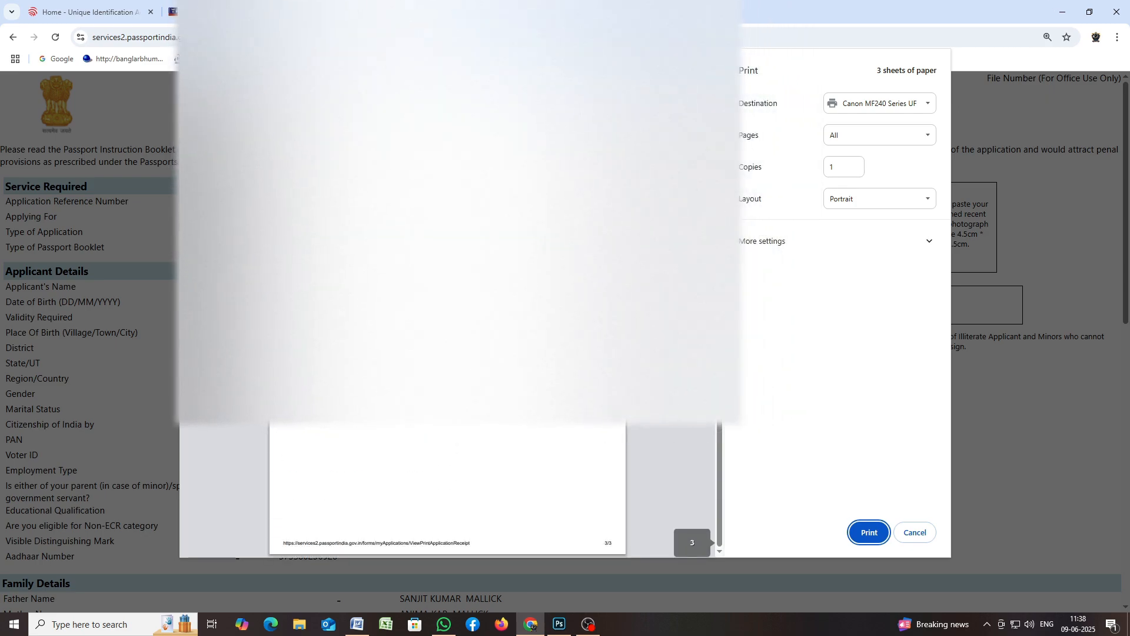
scroll(447, 488, up, 15)
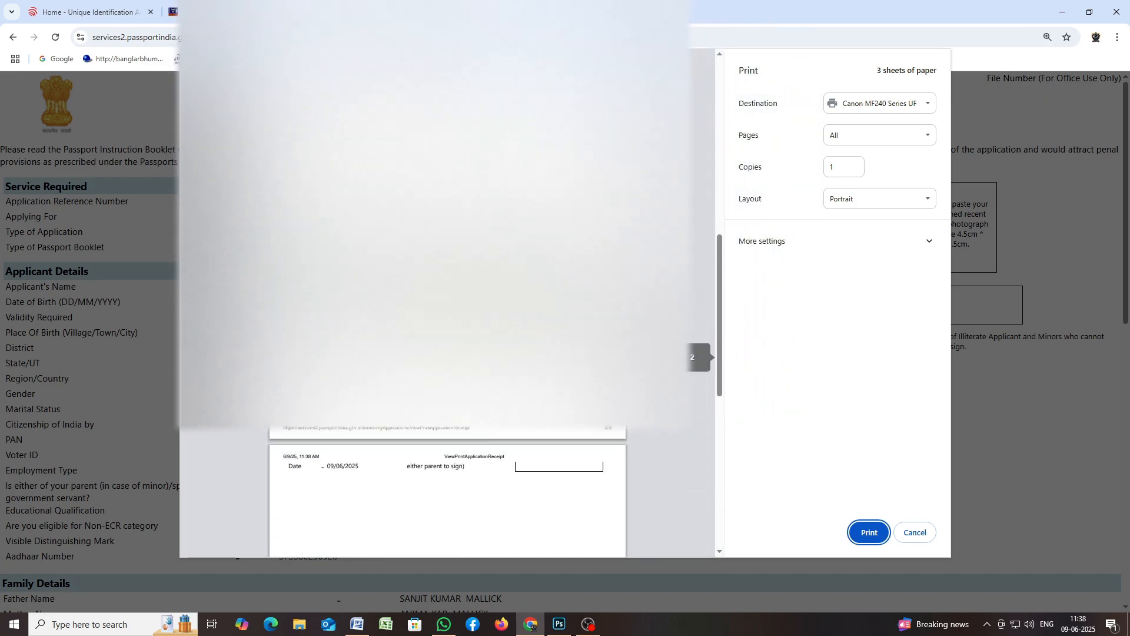
Set a custom print scale of 89 for the application form and check the second page.
click(859, 242)
scroll(873, 362, down, 1)
click(865, 375)
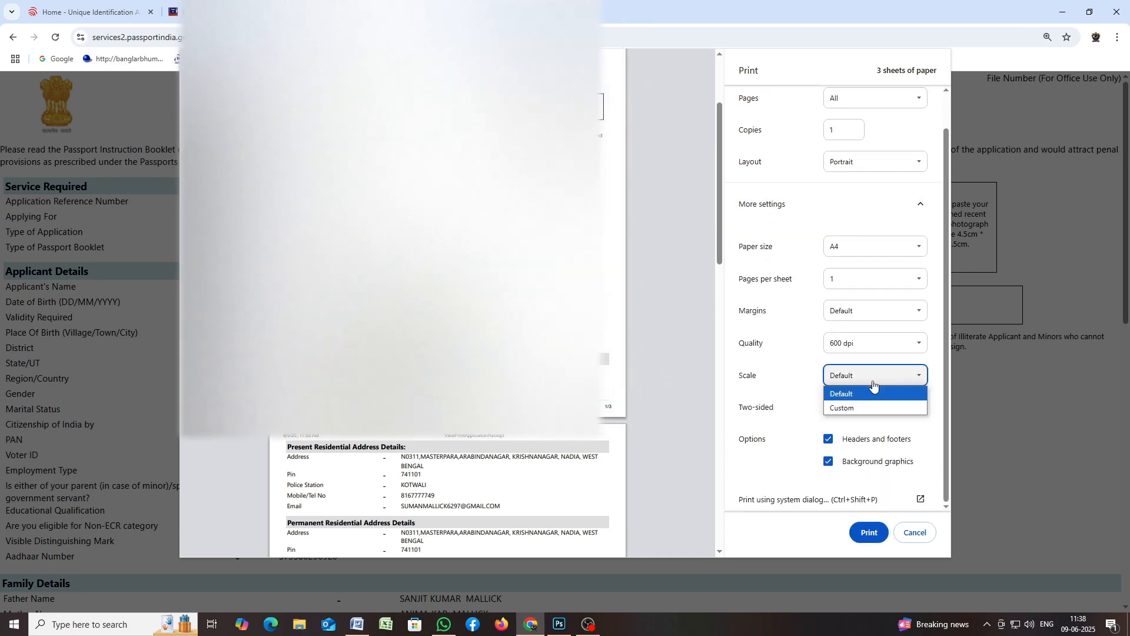
click(848, 407)
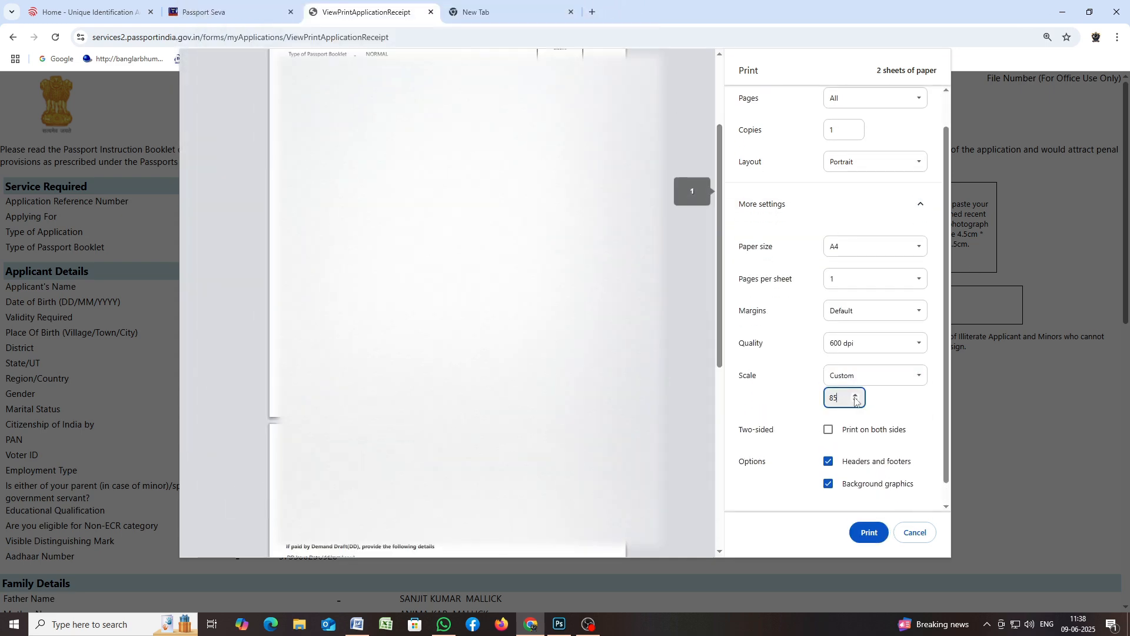
click(855, 398)
click(856, 395)
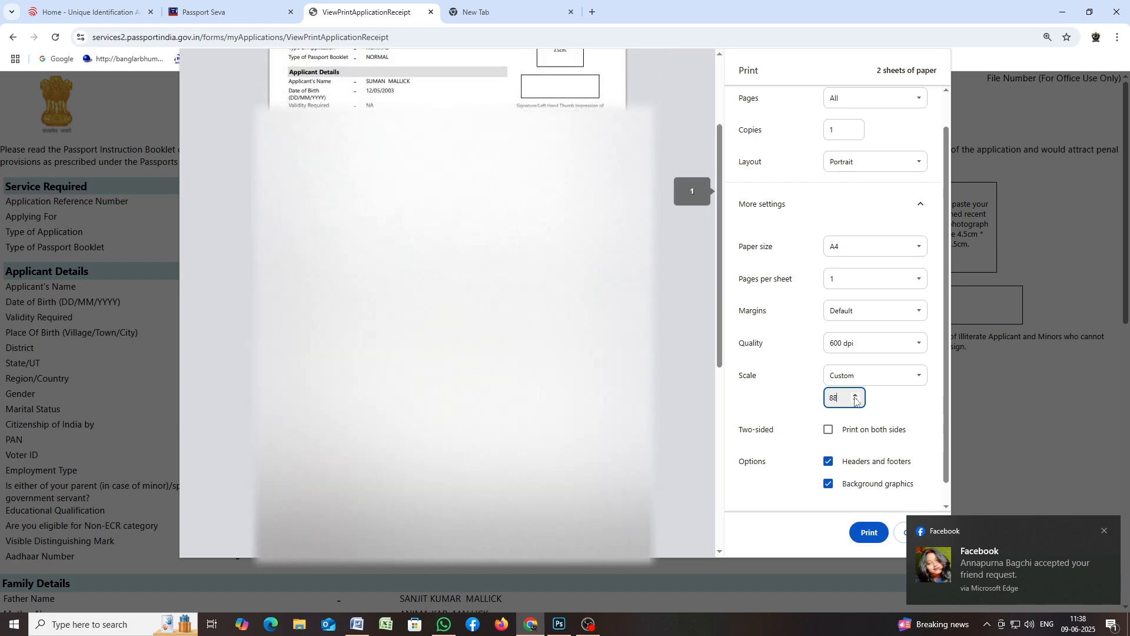
click(856, 396)
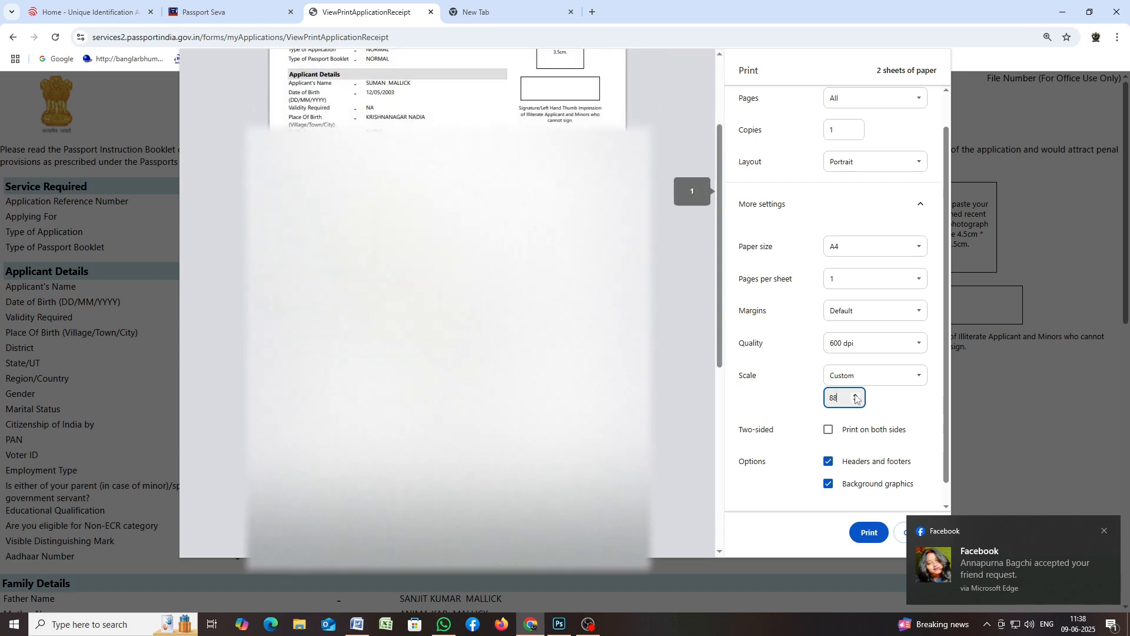
click(855, 396)
scroll(612, 365, down, 6)
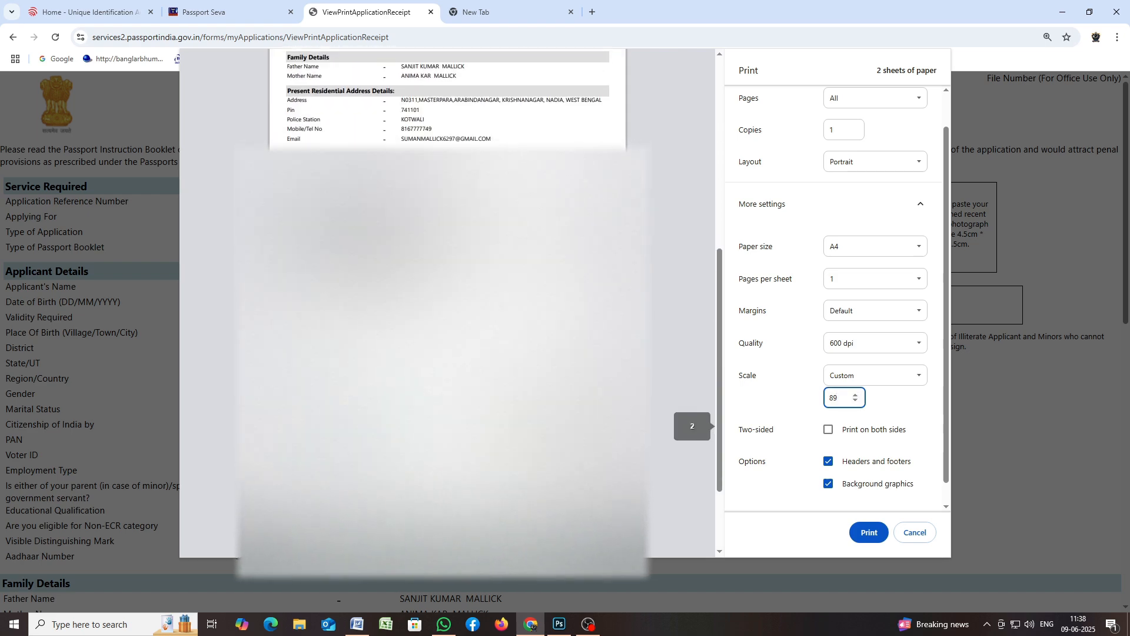
Try a custom print scale of 93 for the application form, return it to 89 and review the second page.
click(857, 396)
click(856, 395)
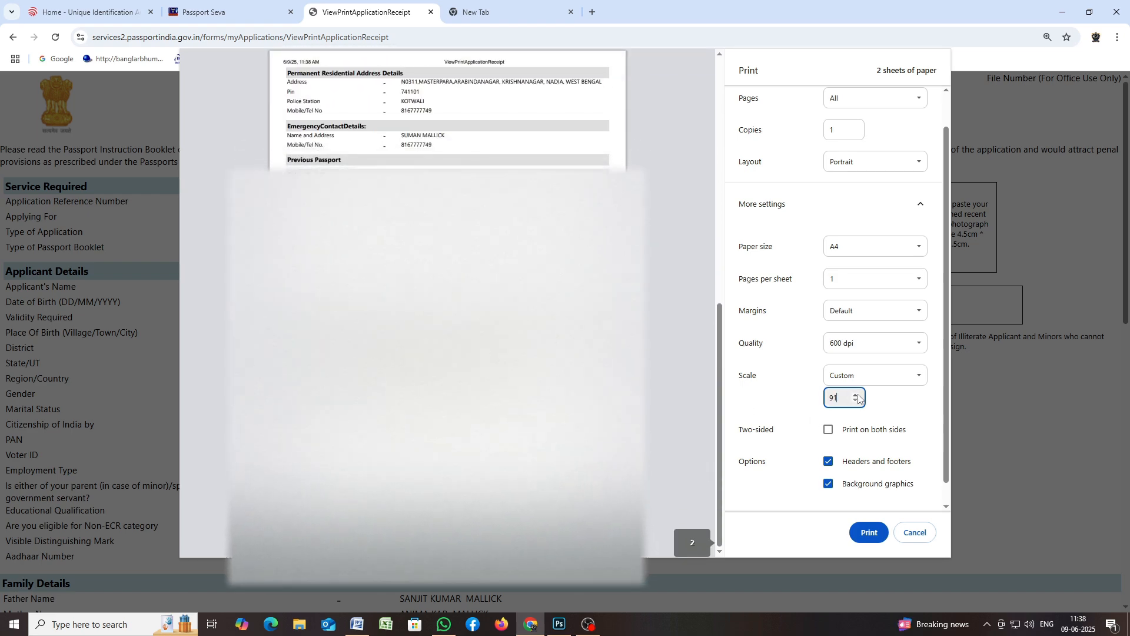
click(856, 396)
click(857, 396)
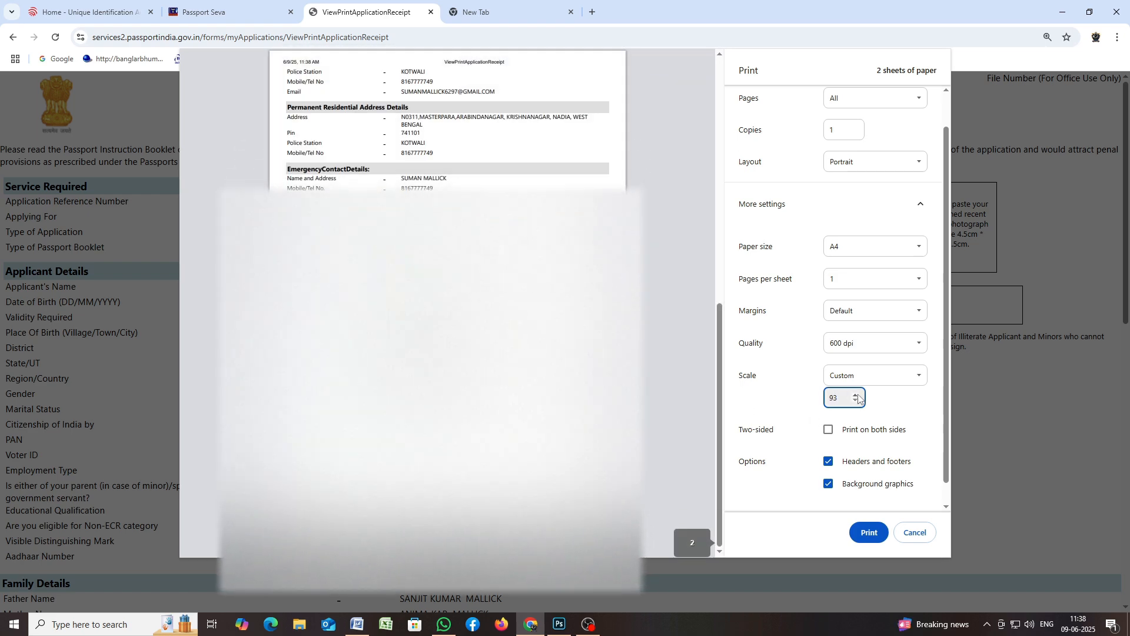
click(857, 396)
click(856, 395)
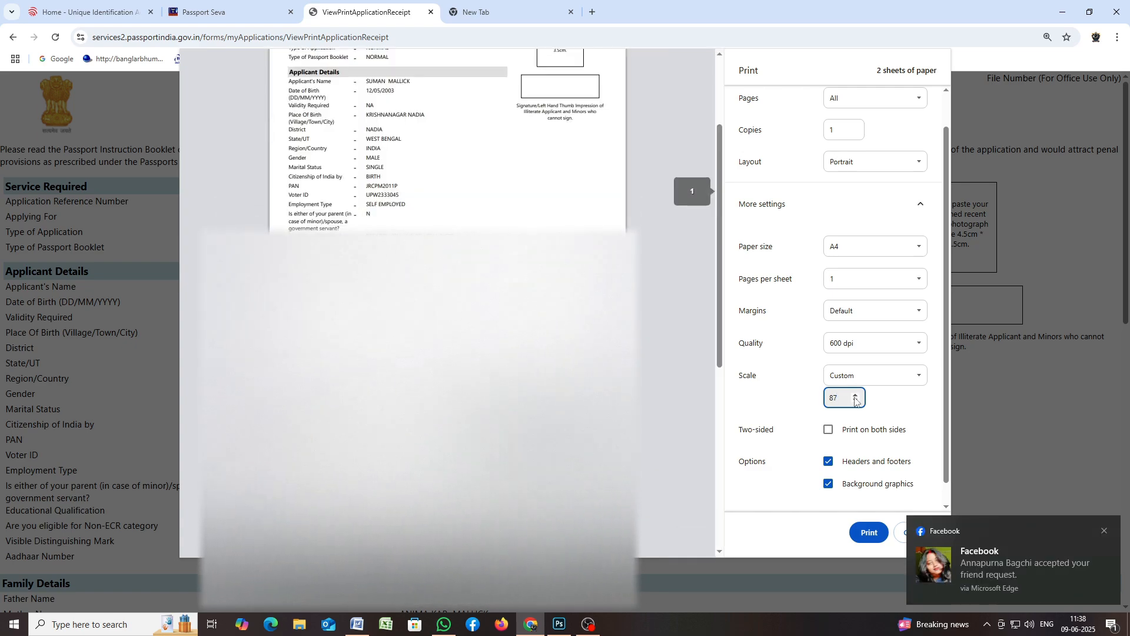
click(856, 395)
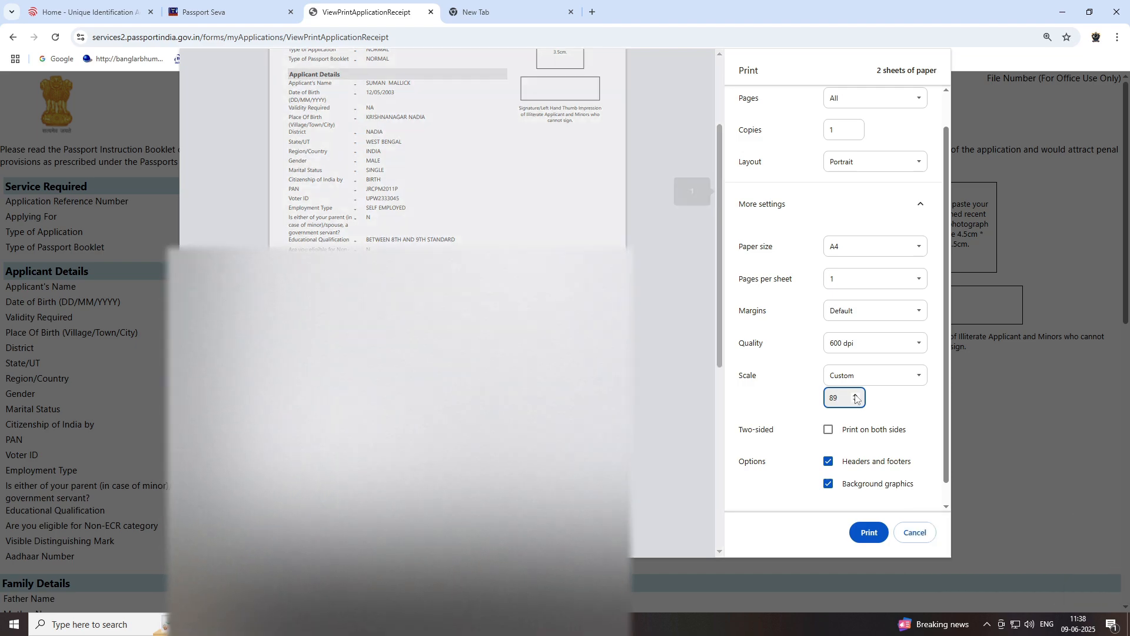
scroll(529, 365, down, 6)
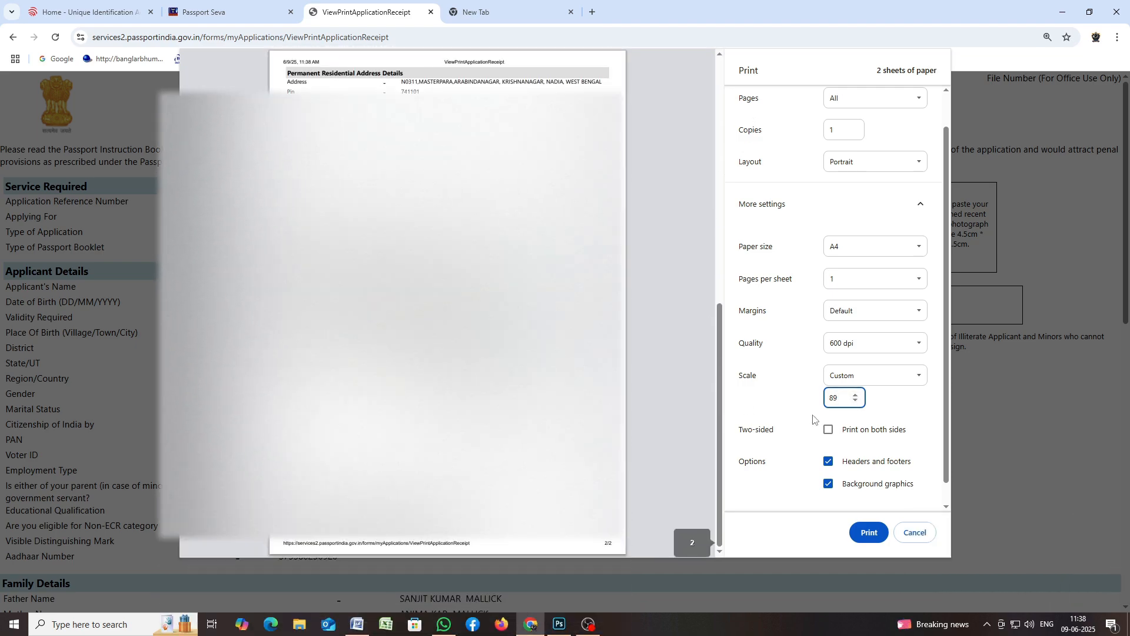